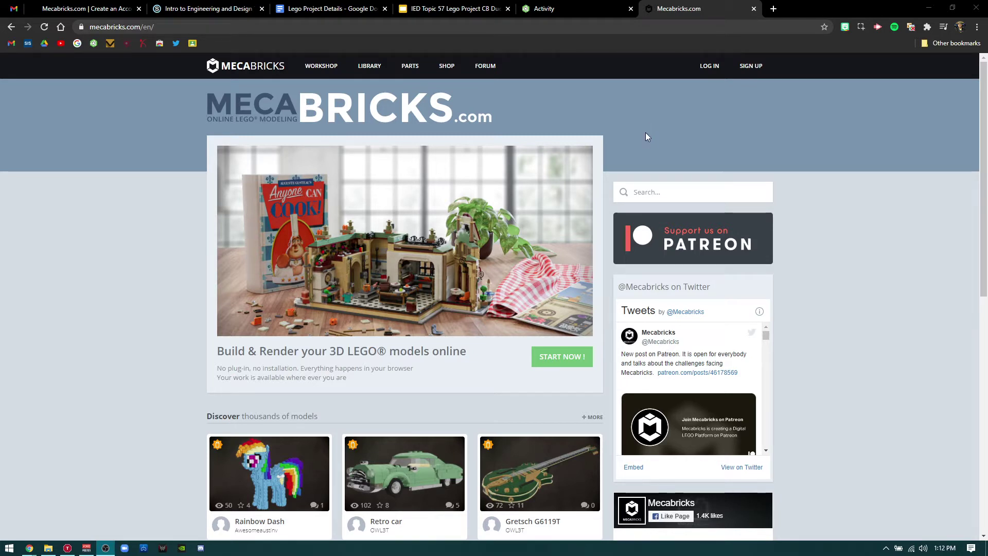
Step: Open the Mecabricks login page so Chrome autofills the saved username and password
left_click(706, 72)
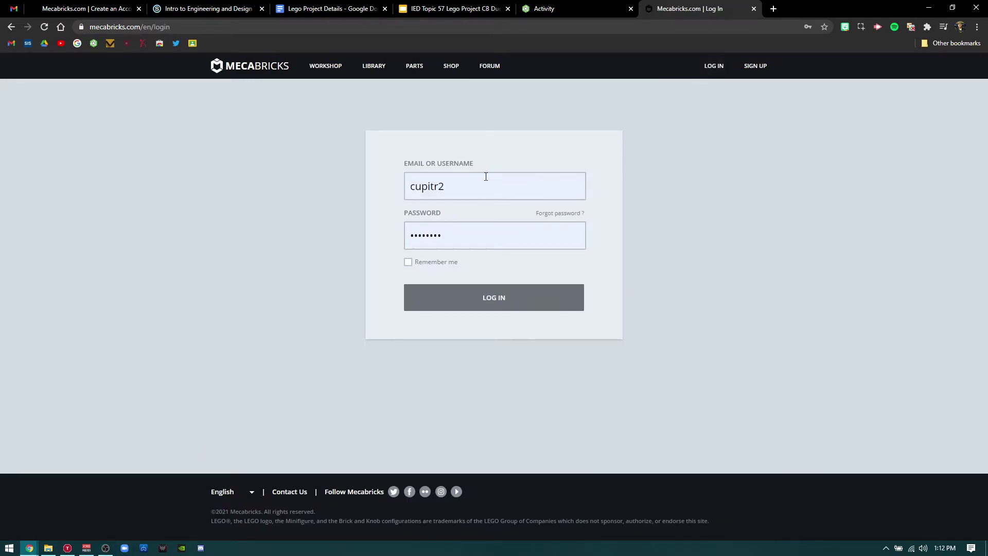
Step: Log in with the autofilled account and open an empty Untitled Model in the Workshop
left_click(481, 298)
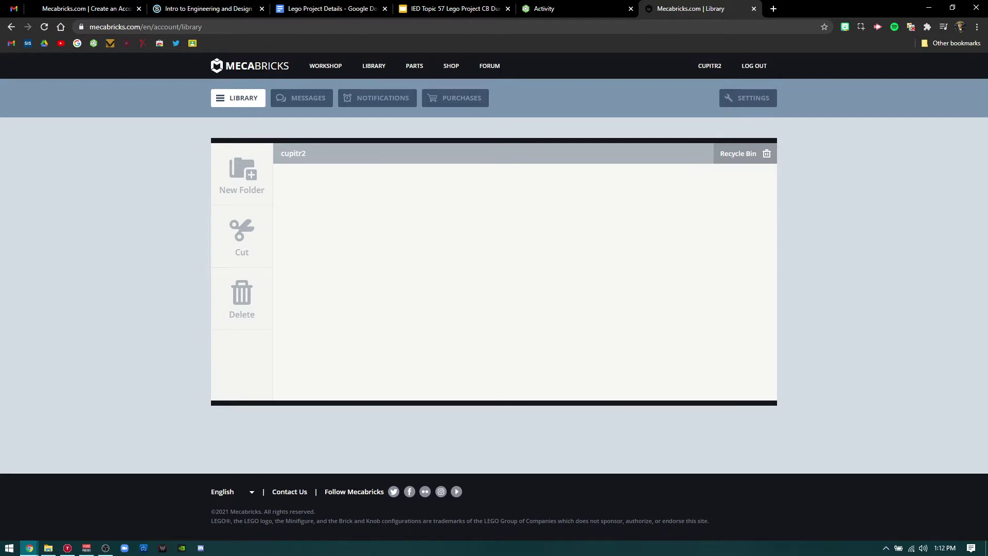
key("alt+Tab")
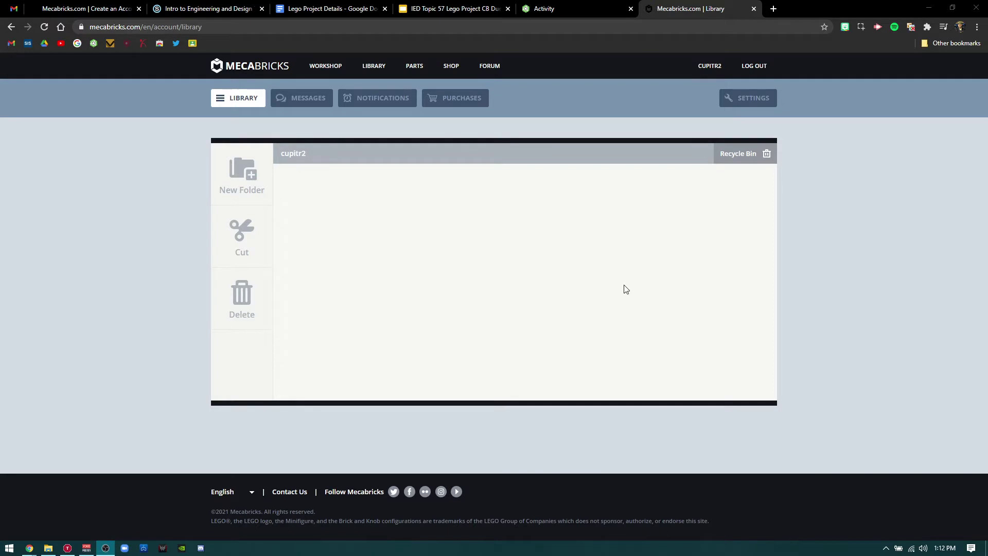
left_click(325, 76)
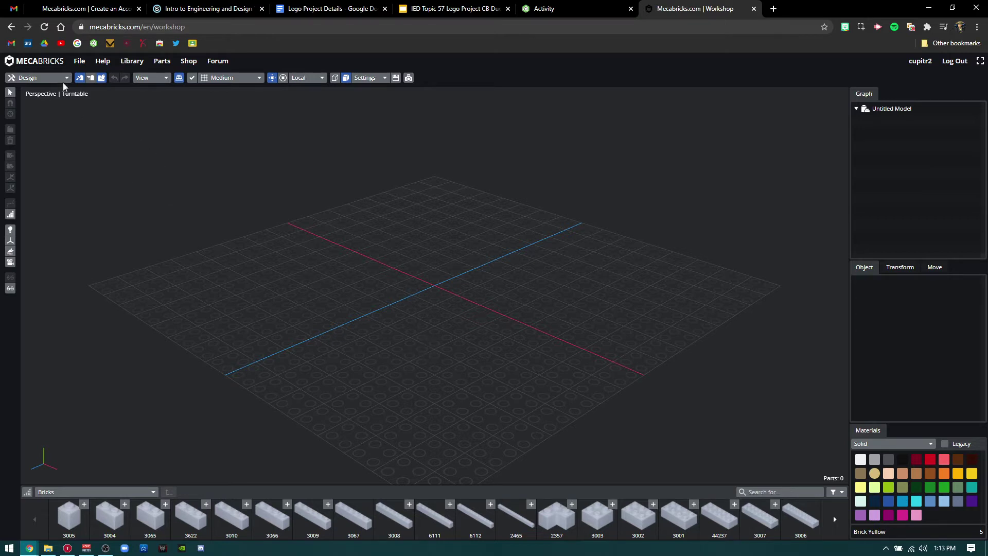
Step: Check File > Open for saved models, find none, and leave the Workshop for the library
left_click(79, 62)
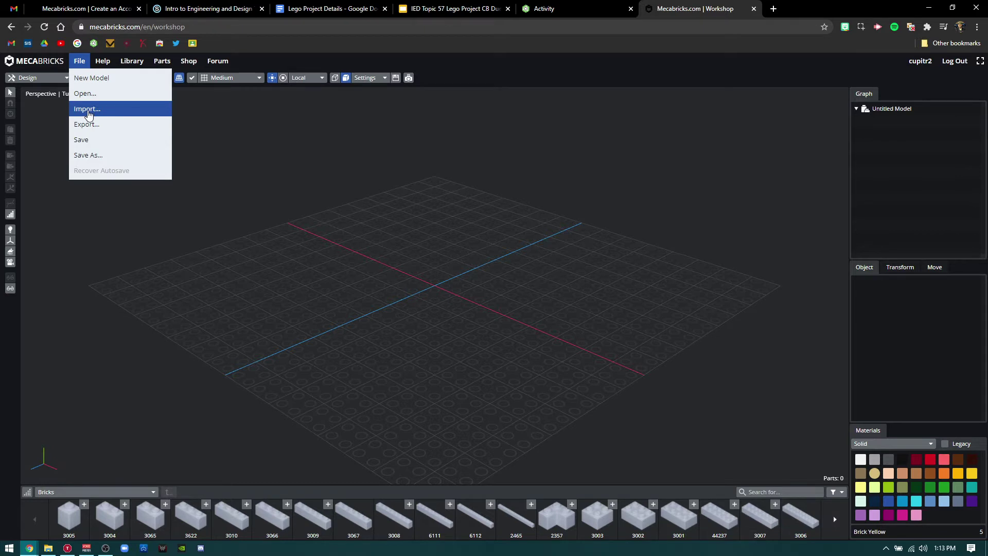
left_click(89, 93)
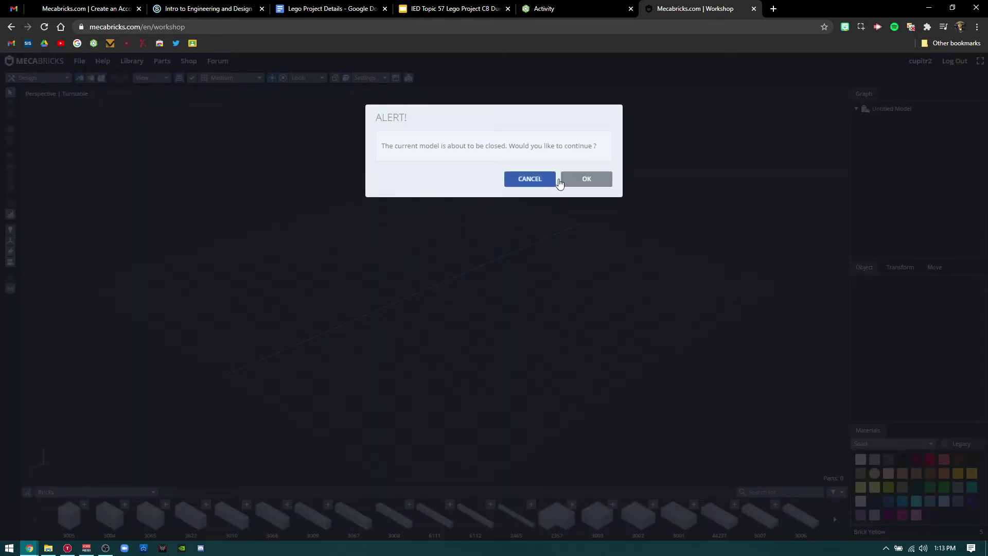
left_click(588, 178)
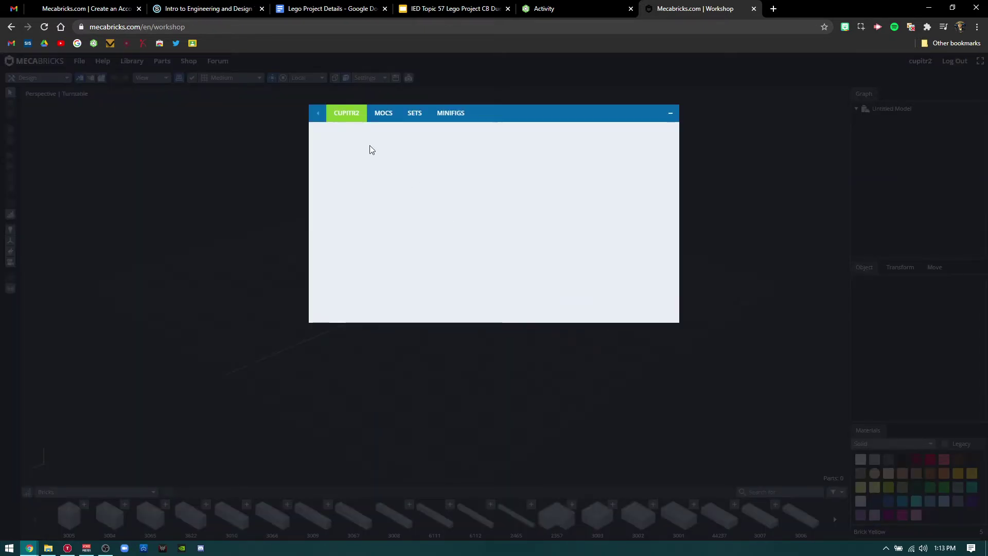
left_click(670, 113)
left_click(921, 61)
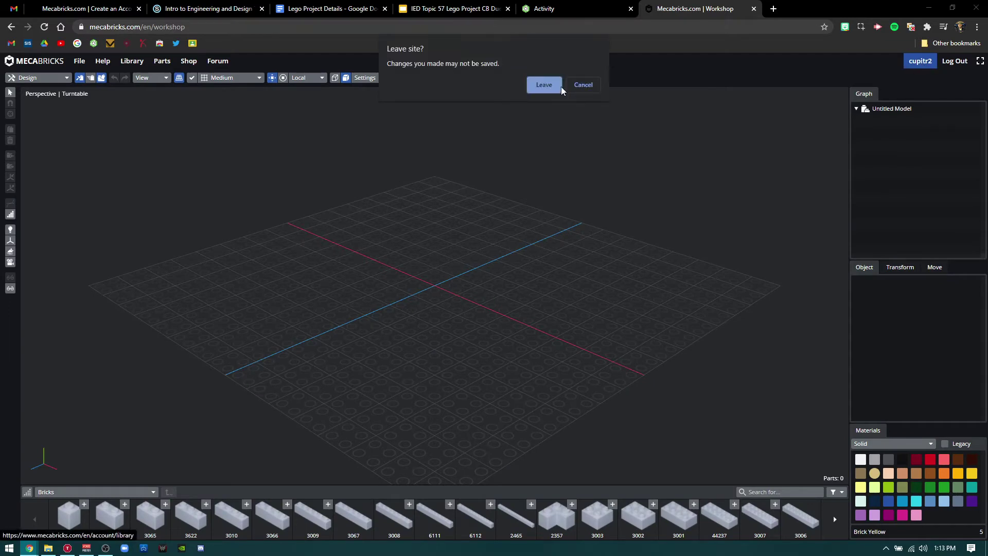
left_click(557, 86)
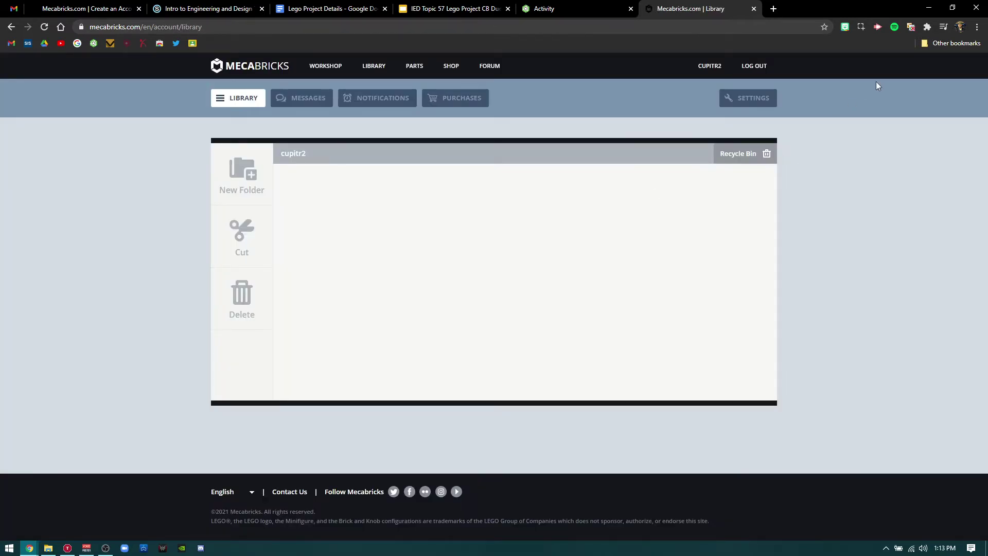
Step: Log out, sign in with the other saved account, and open the Workshop editor
left_click(710, 67)
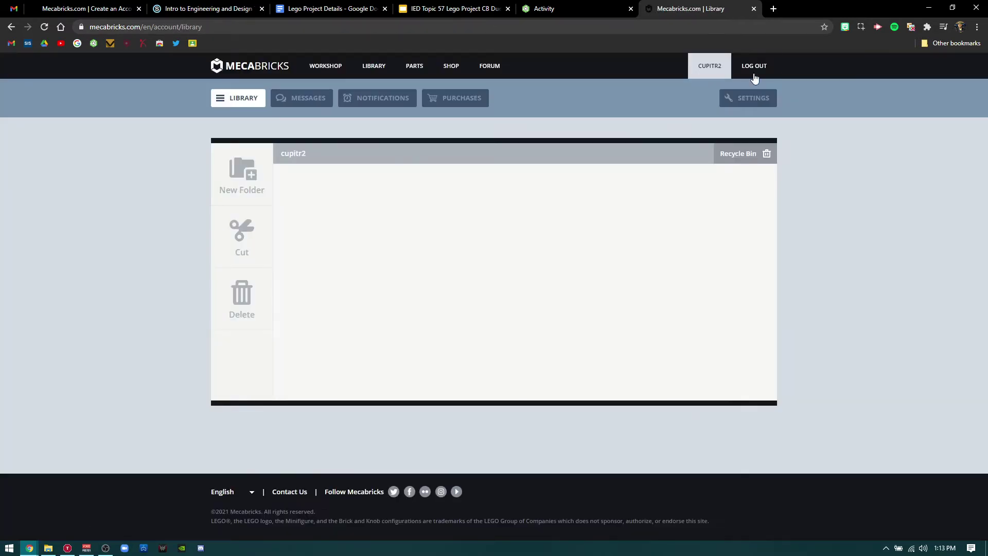
left_click(764, 70)
left_click(517, 189)
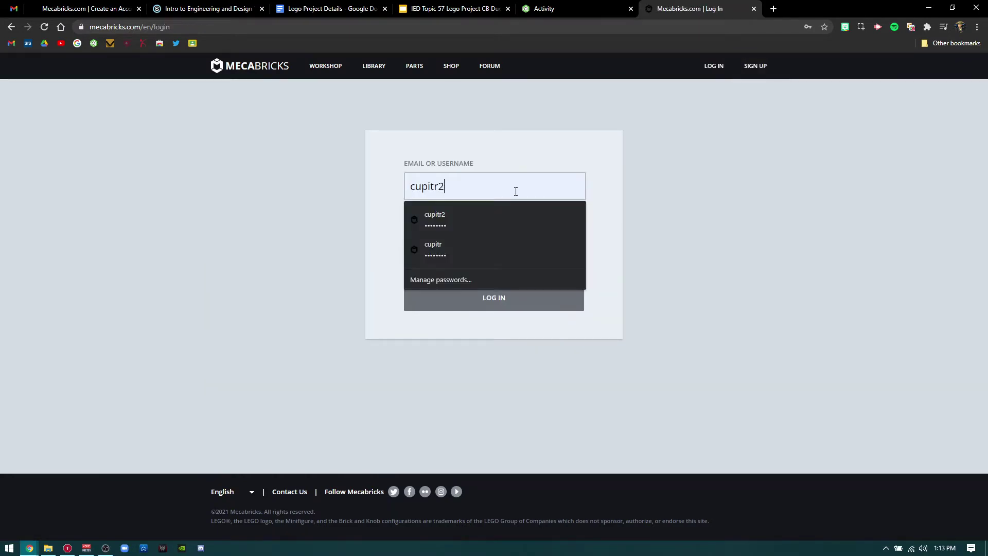
left_click(462, 218)
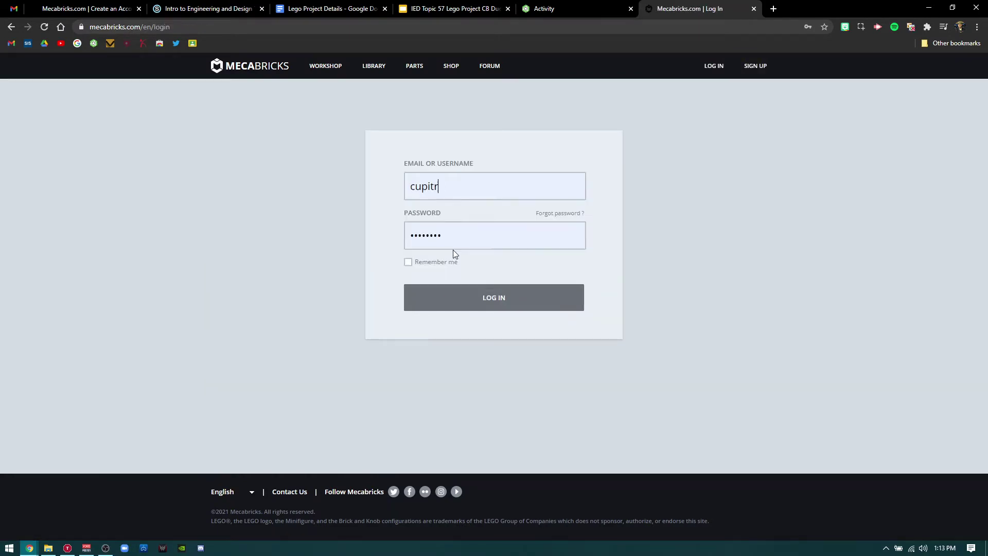
left_click(441, 300)
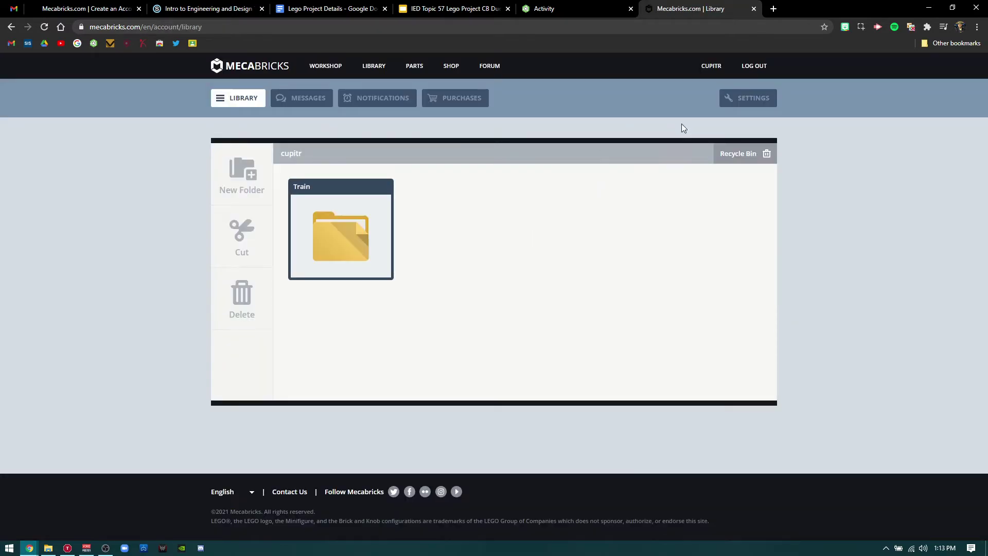
left_click(325, 66)
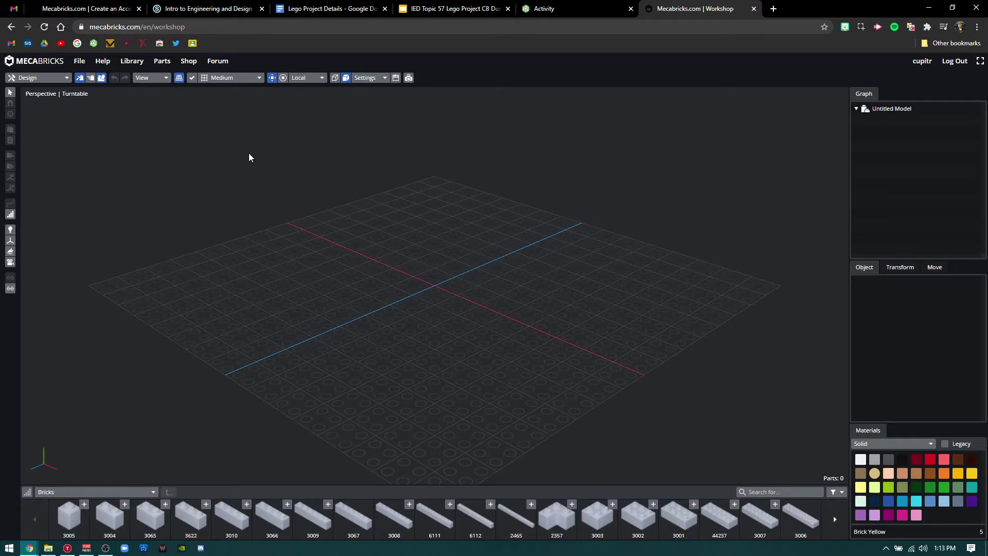
Step: Load the saved Train model, the 31-part green and black locomotive, and orbit to view it
left_click(79, 61)
left_click(91, 97)
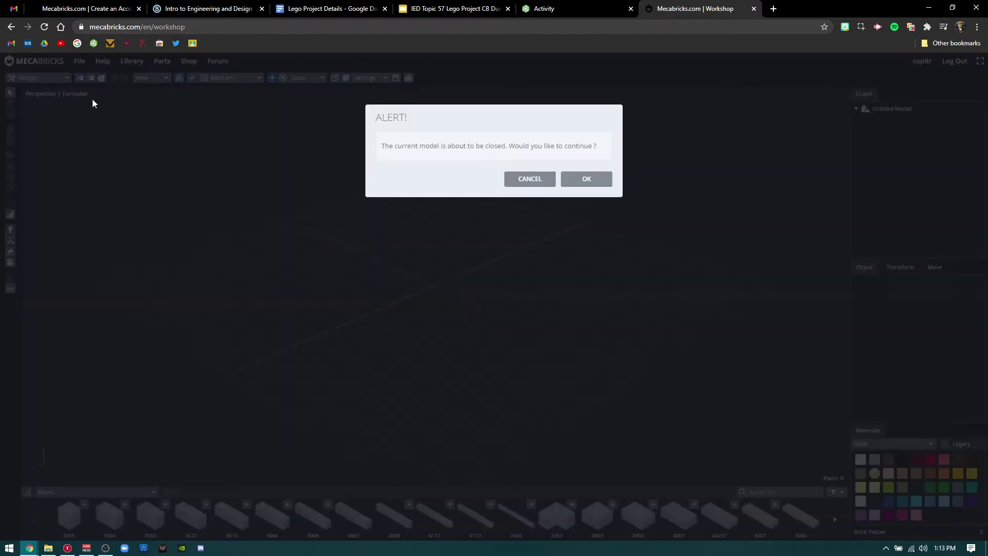
left_click(585, 179)
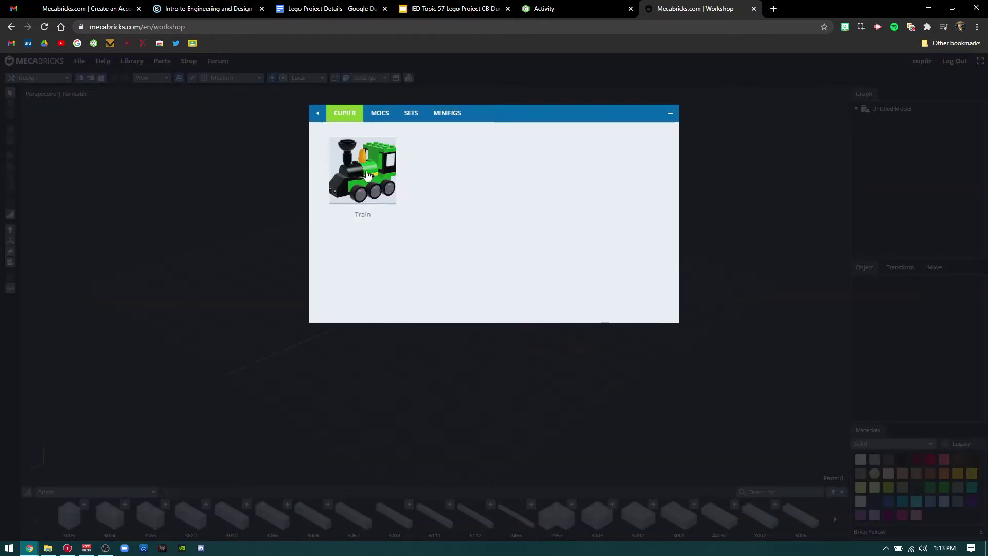
left_click(382, 180)
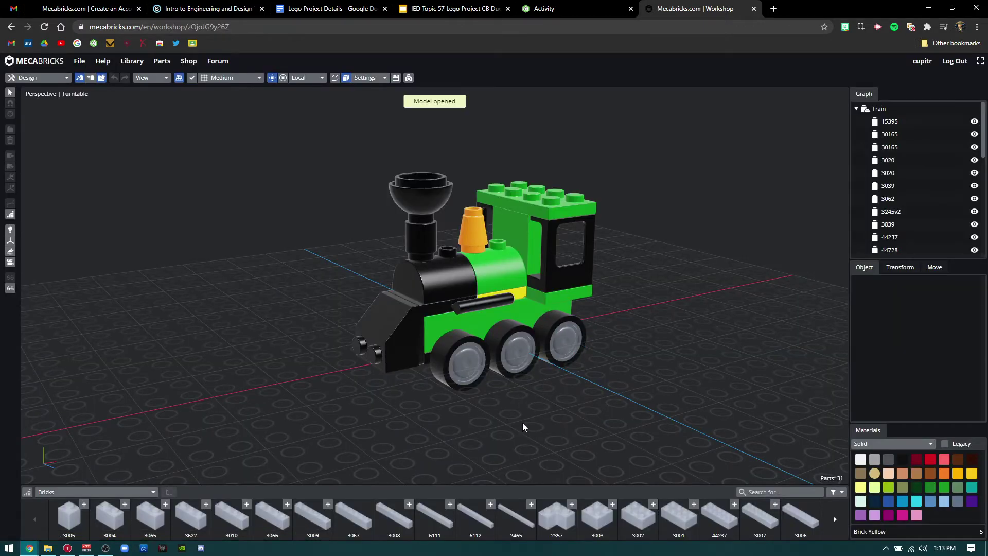
right_click_drag(523, 422, 501, 430)
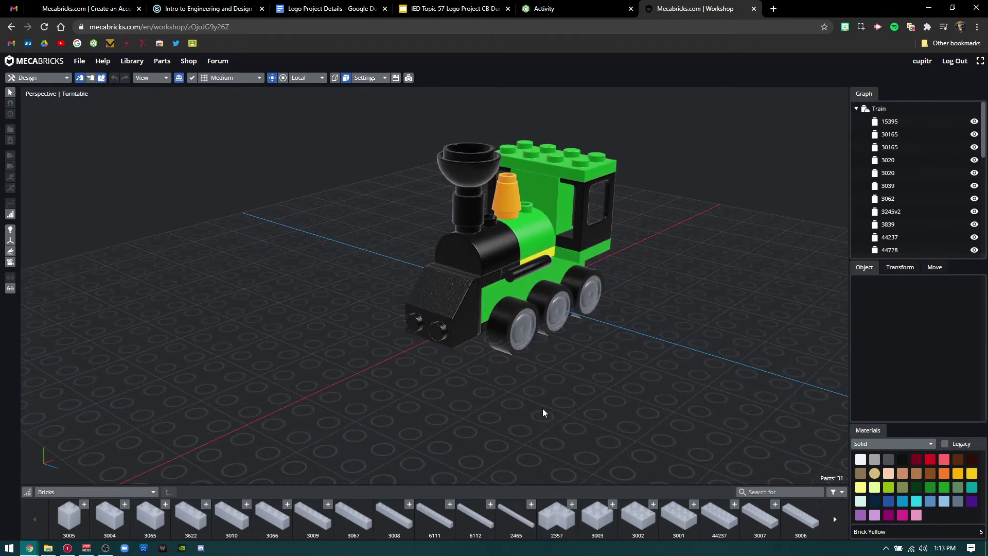
middle_click_drag(585, 406, 533, 436)
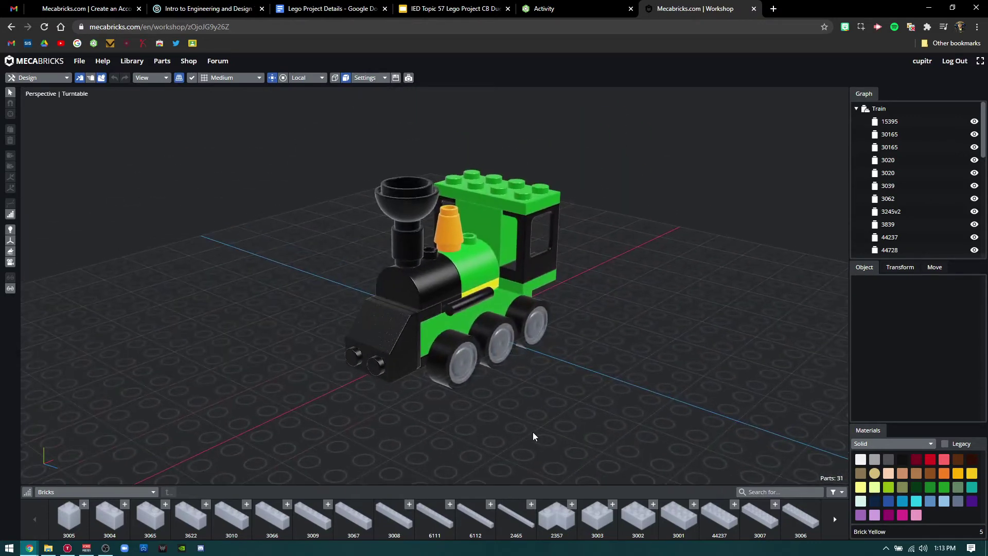
right_click_drag(366, 426, 361, 334)
scroll(467, 283, "up", 3)
scroll(459, 307, "down", 3)
scroll(507, 398, "up", 2)
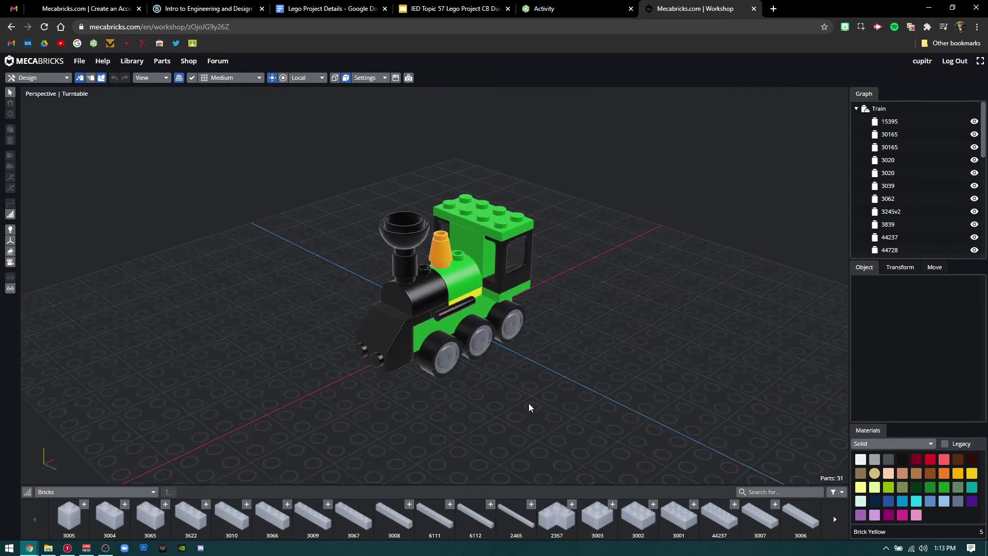
scroll(539, 396, "up", 2)
scroll(545, 407, "down", 4)
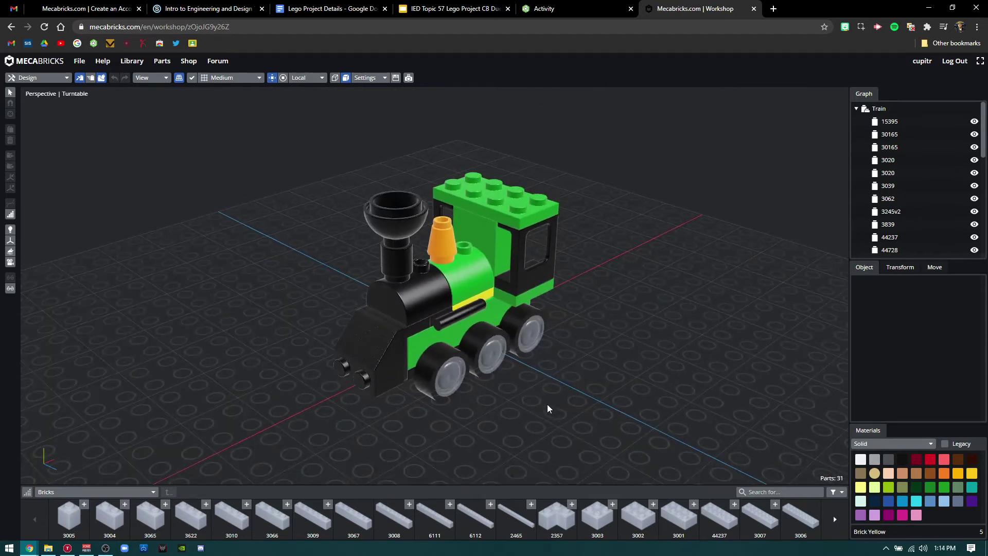
mouse_move(542, 421)
middle_mouse_down()
mouse_move(434, 427)
mouse_move(530, 413)
mouse_move(480, 437)
mouse_move(545, 411)
middle_mouse_up()
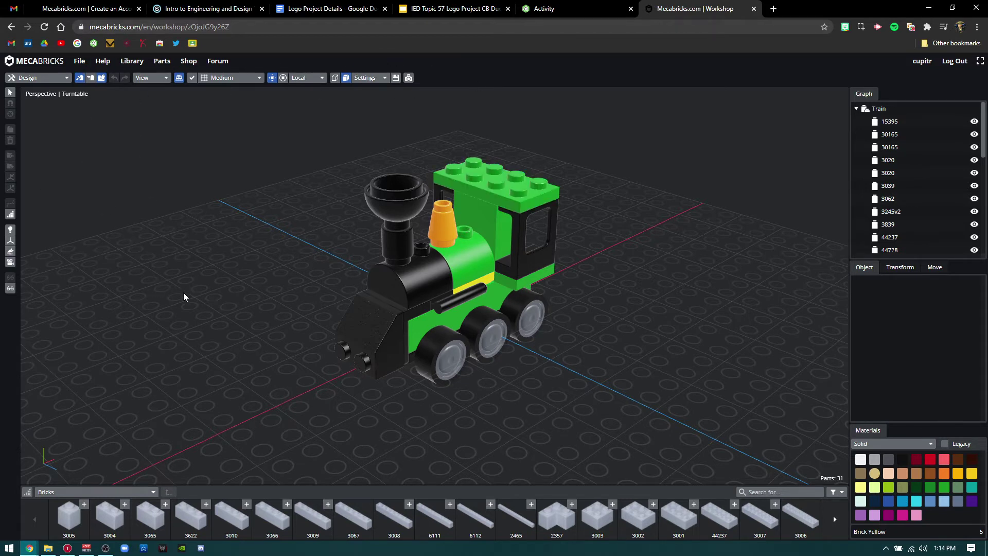
right_click_drag(474, 443, 410, 415)
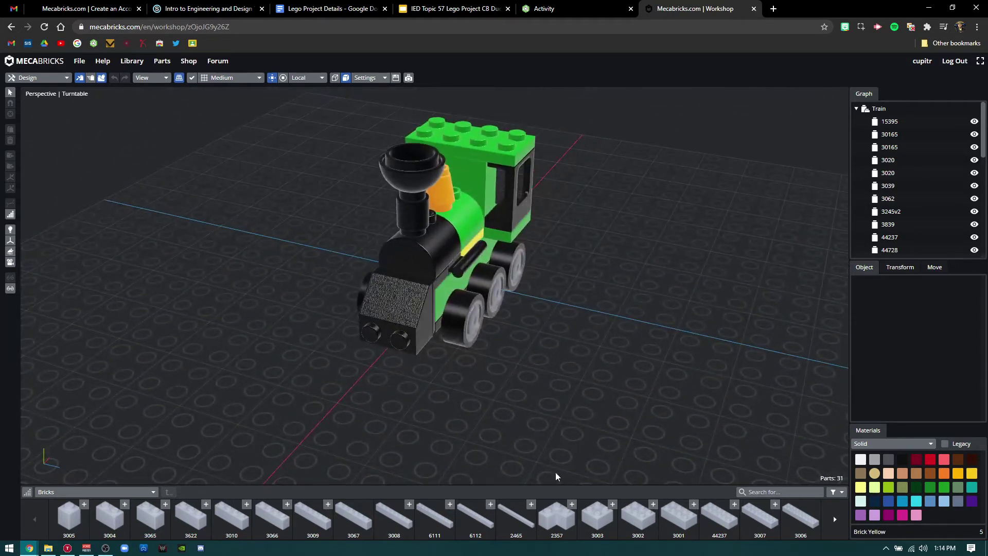
right_click_drag(556, 453, 499, 453)
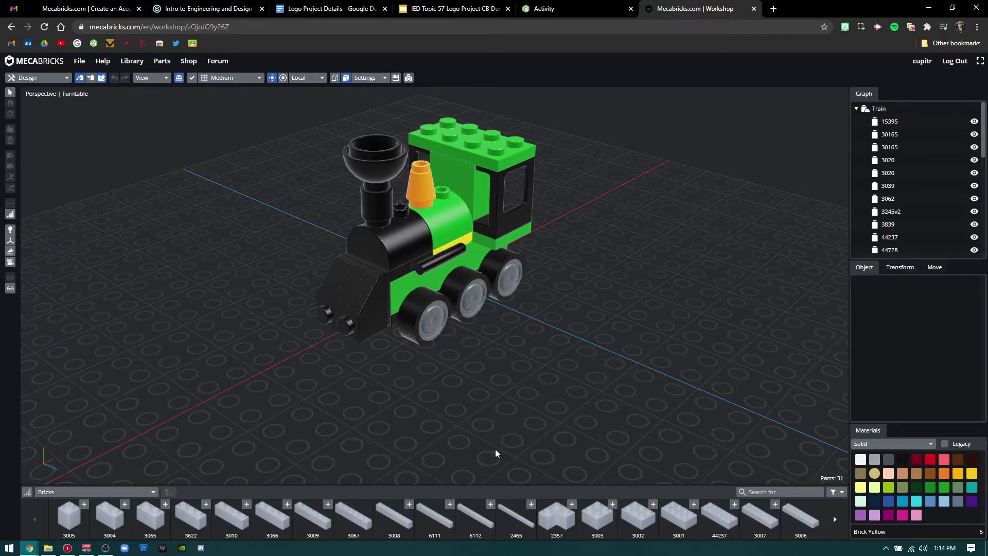
scroll(543, 342, "down", 8)
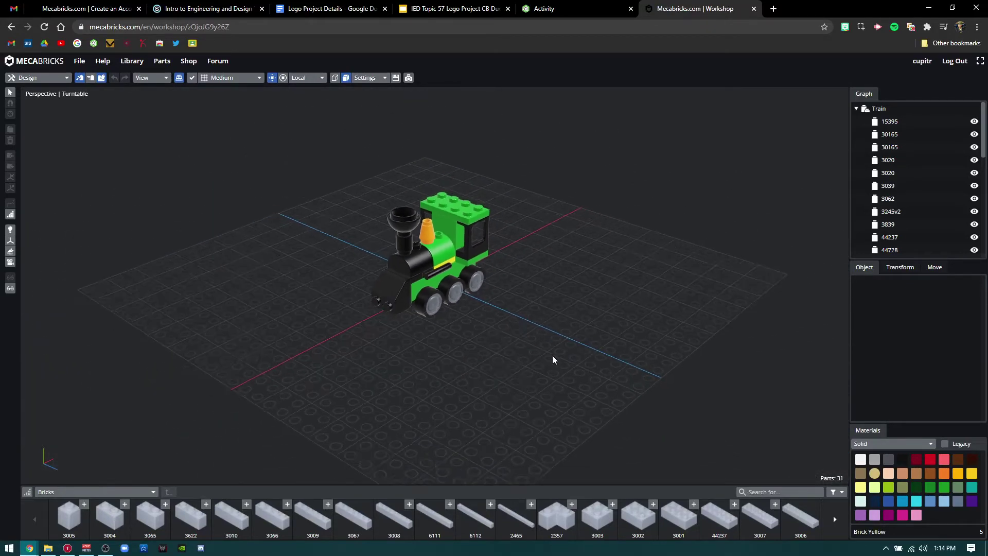
middle_click_drag(541, 362, 407, 345)
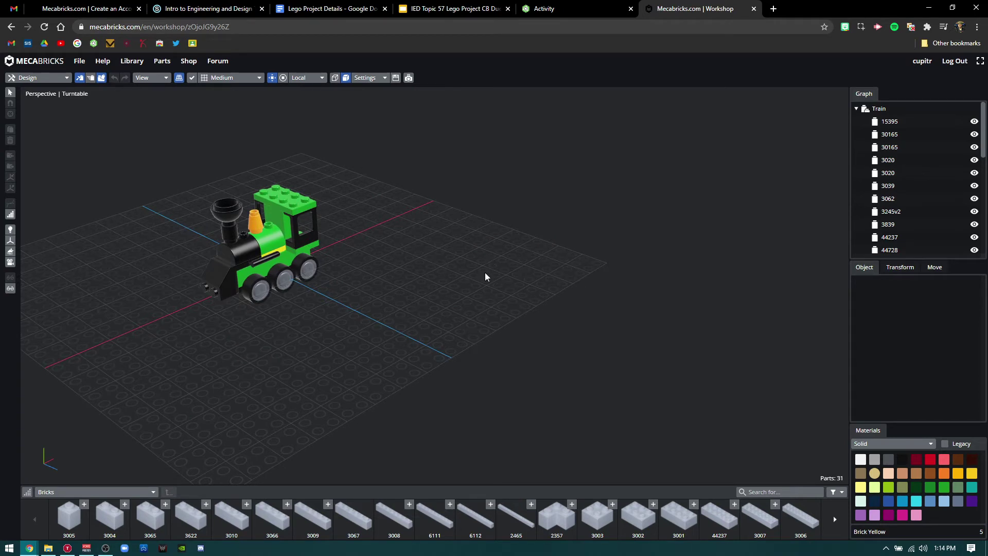
left_click(144, 493)
scroll(136, 468, "down", 1)
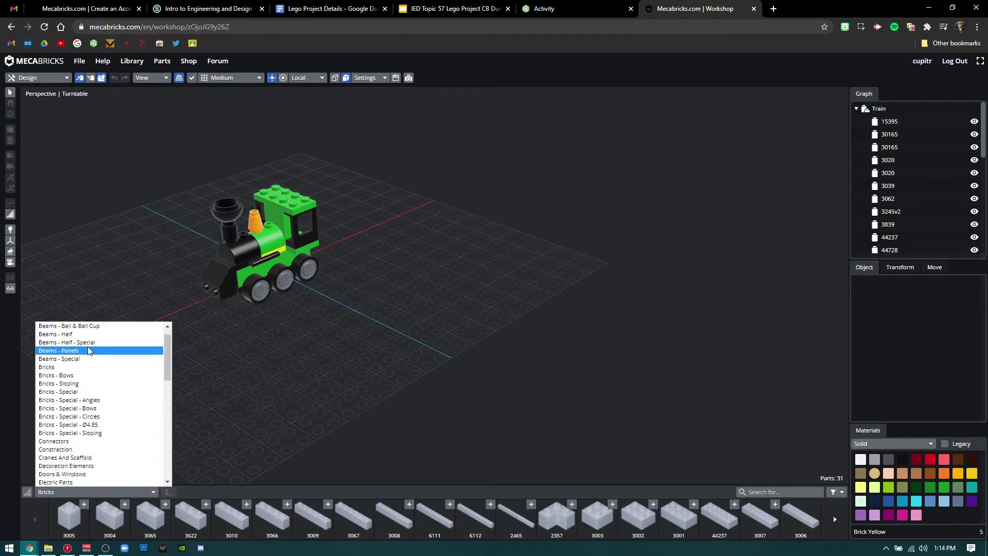
scroll(103, 370, "up", 1)
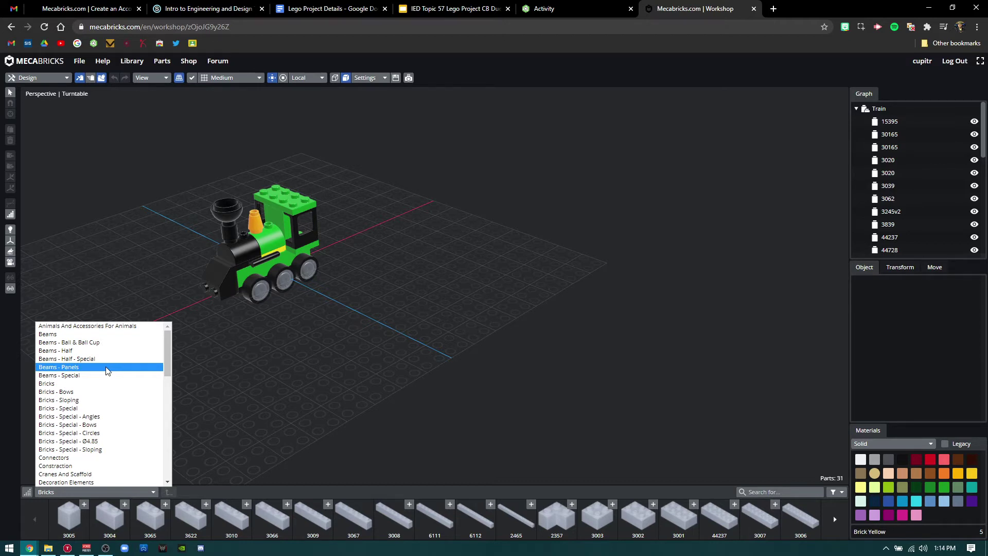
left_click(98, 417)
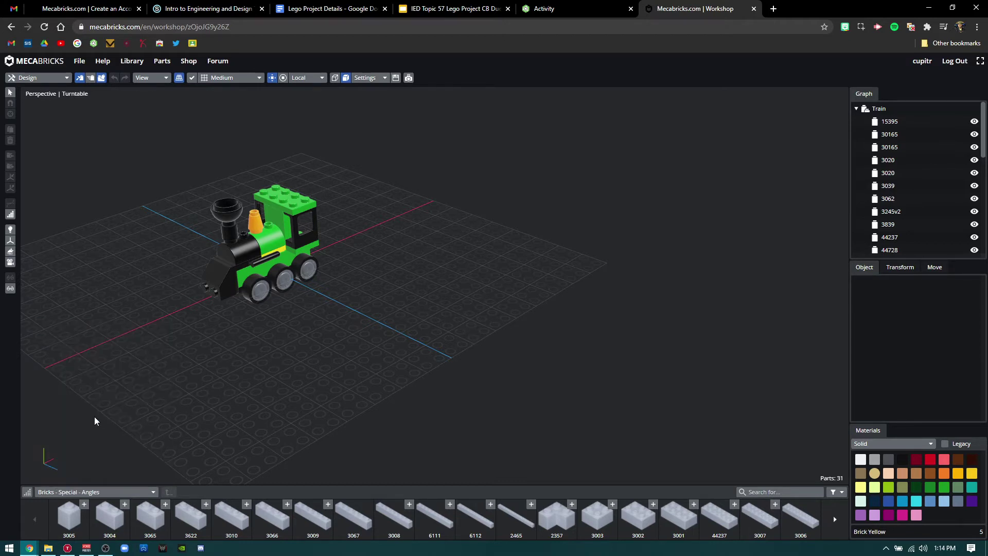
left_click(75, 493)
scroll(83, 478, "down", 1)
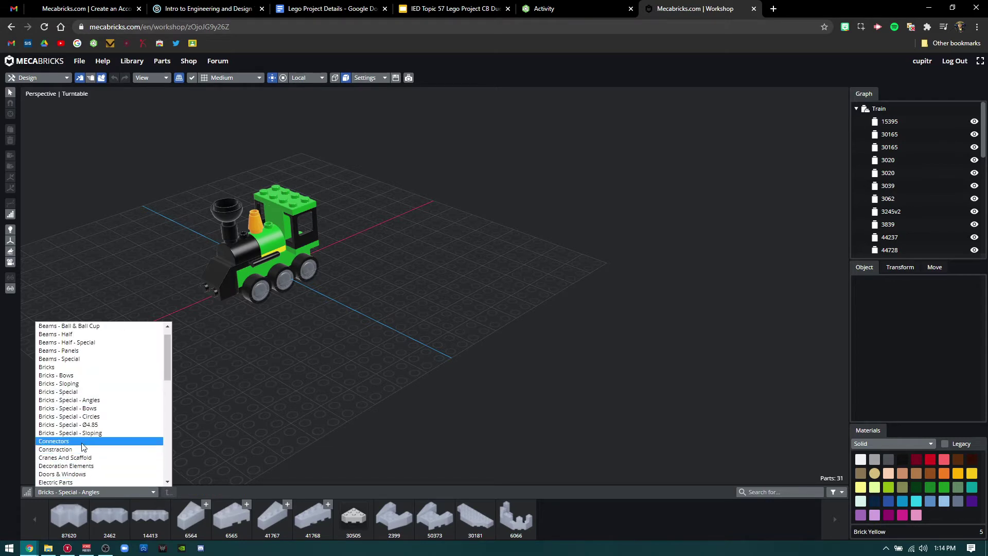
left_click(90, 367)
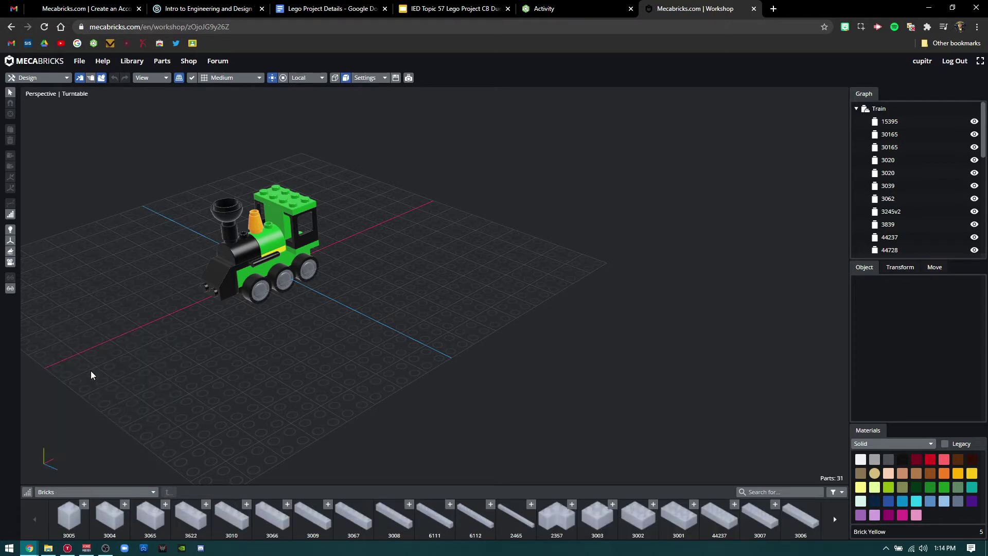
left_click(117, 487)
scroll(95, 401, "down", 10)
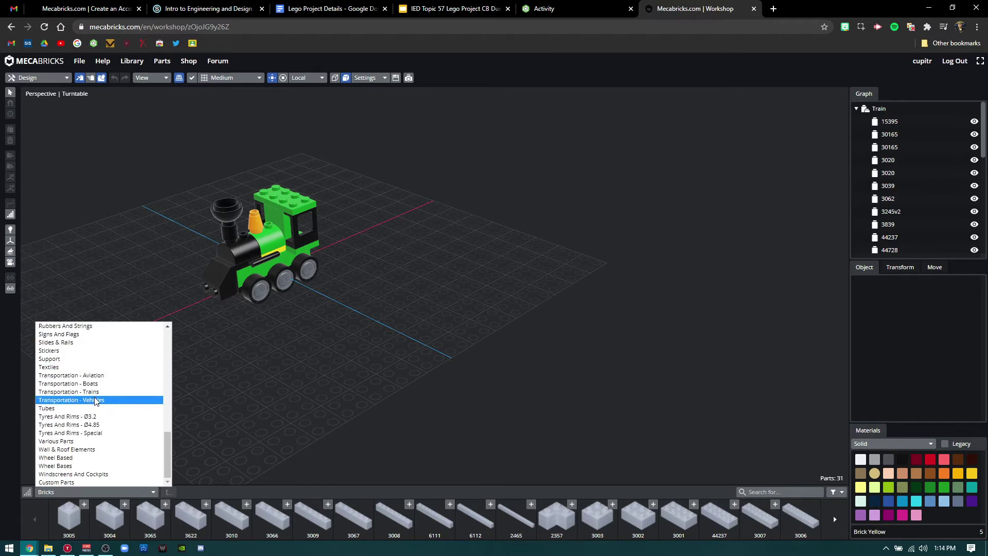
left_click(88, 458)
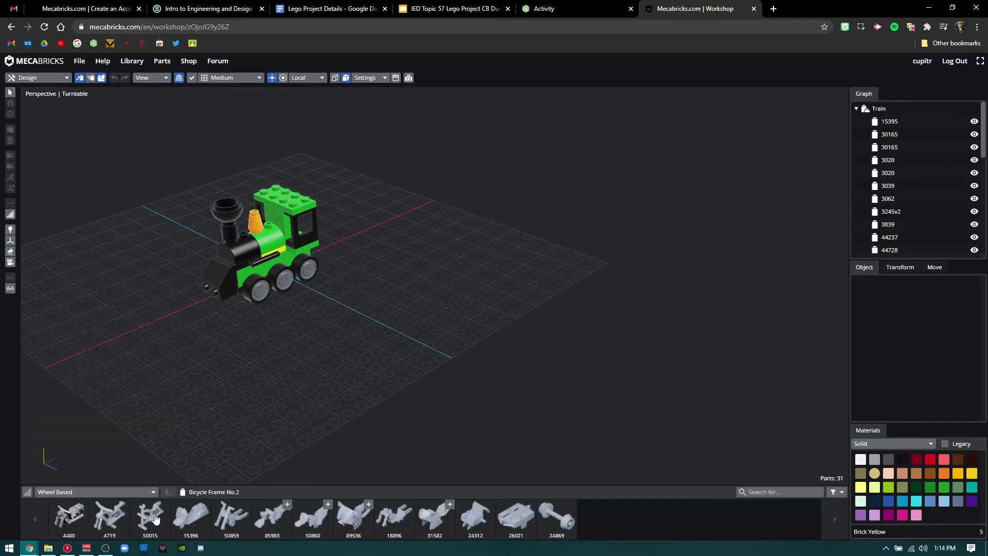
left_click(122, 493)
scroll(62, 474, "down", 1)
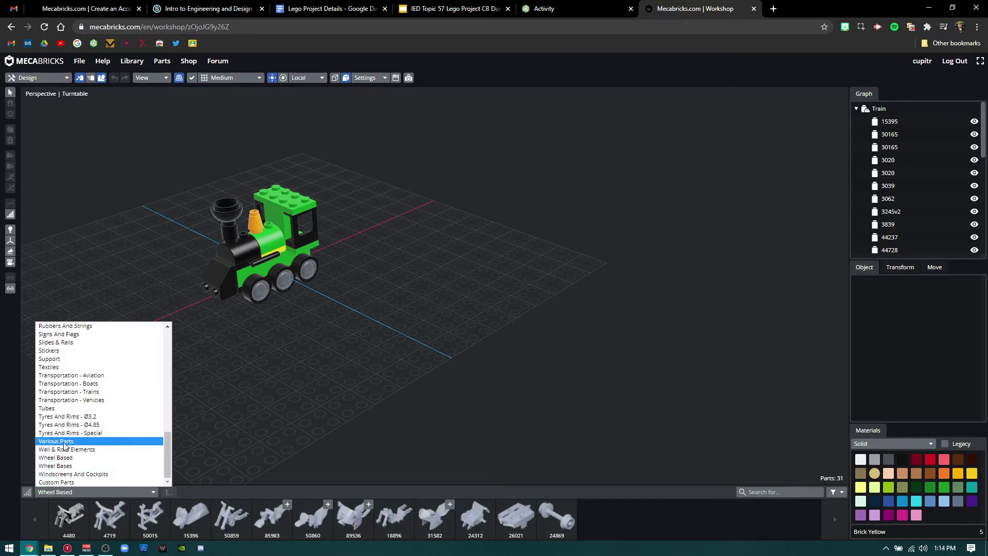
scroll(67, 437, "up", 15)
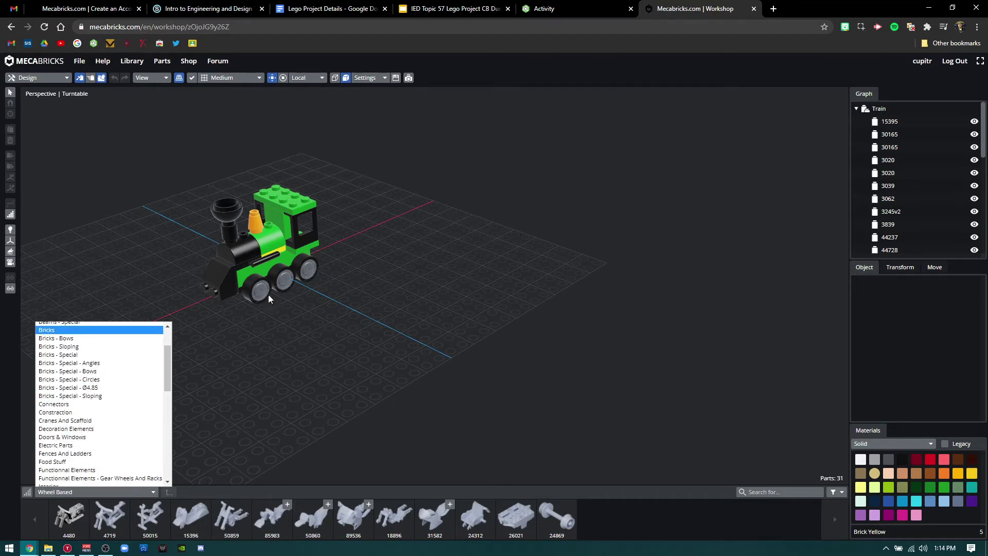
scroll(105, 396, "up", 2)
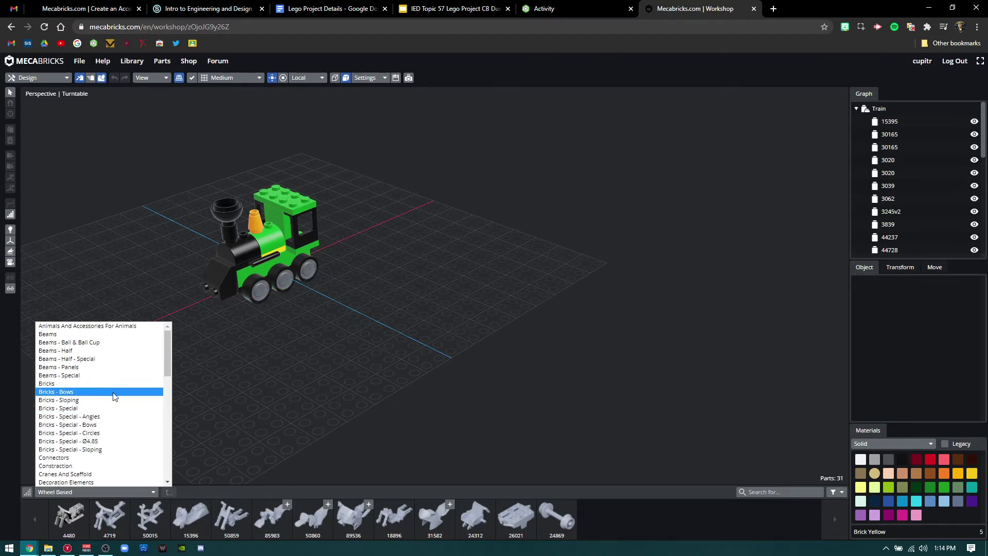
left_click(98, 336)
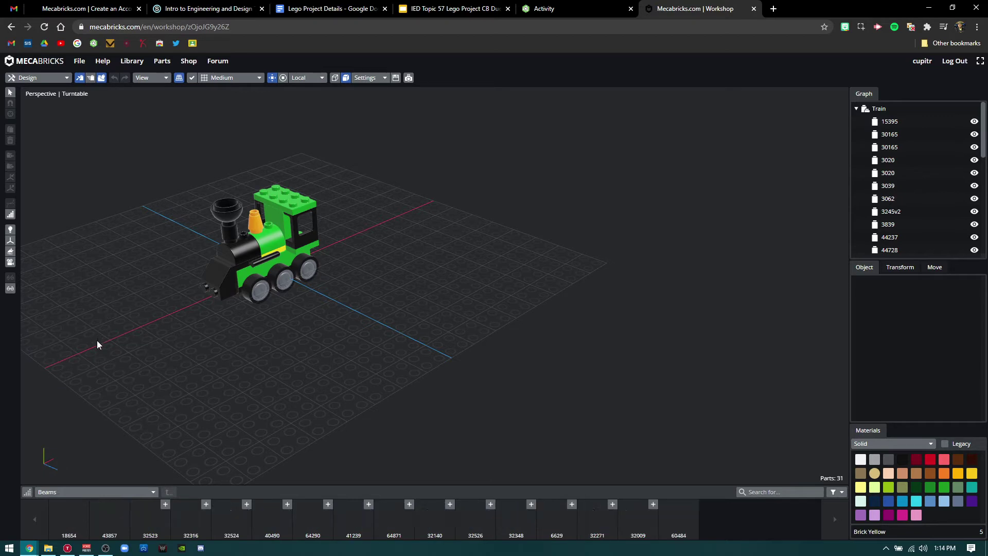
left_click(96, 491)
scroll(77, 392, "down", 1)
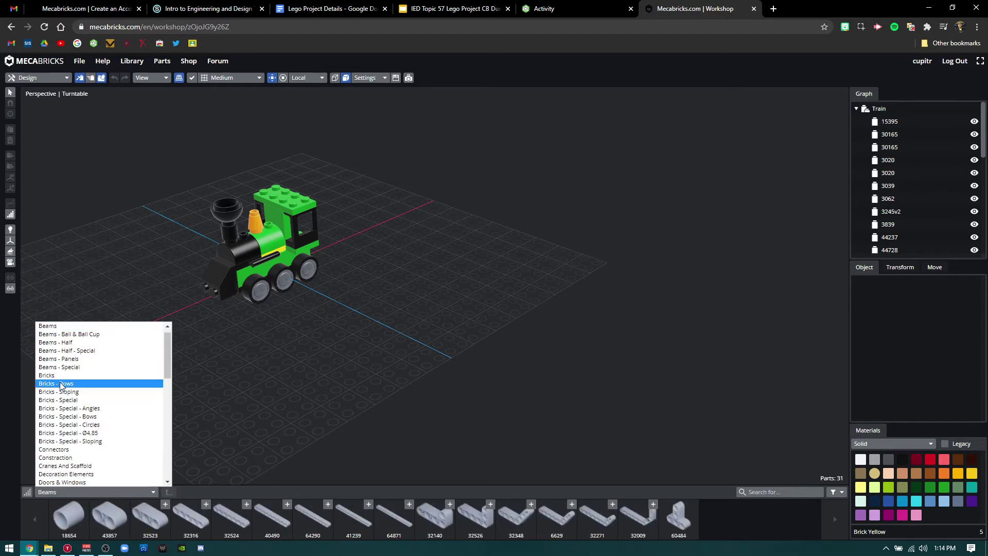
left_click(60, 380)
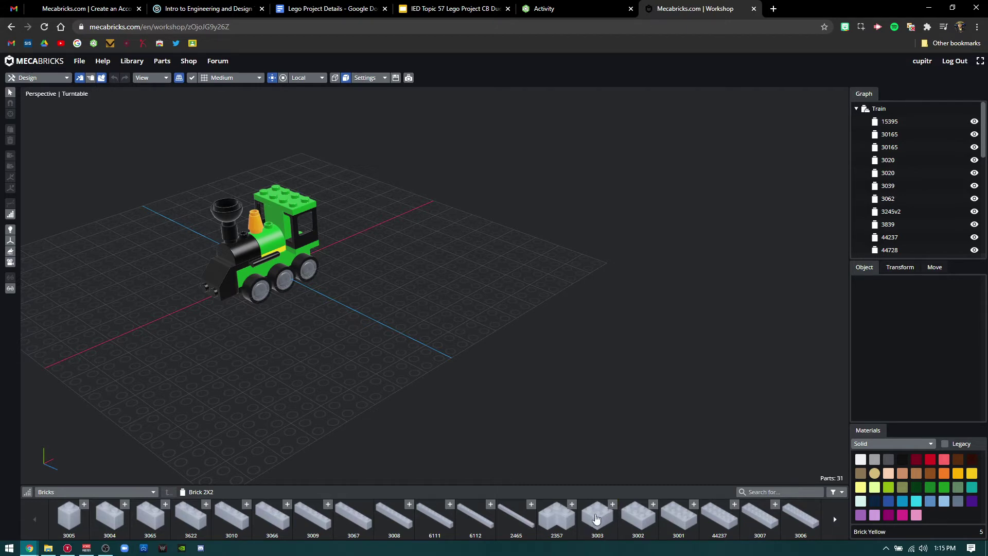
left_click(613, 510)
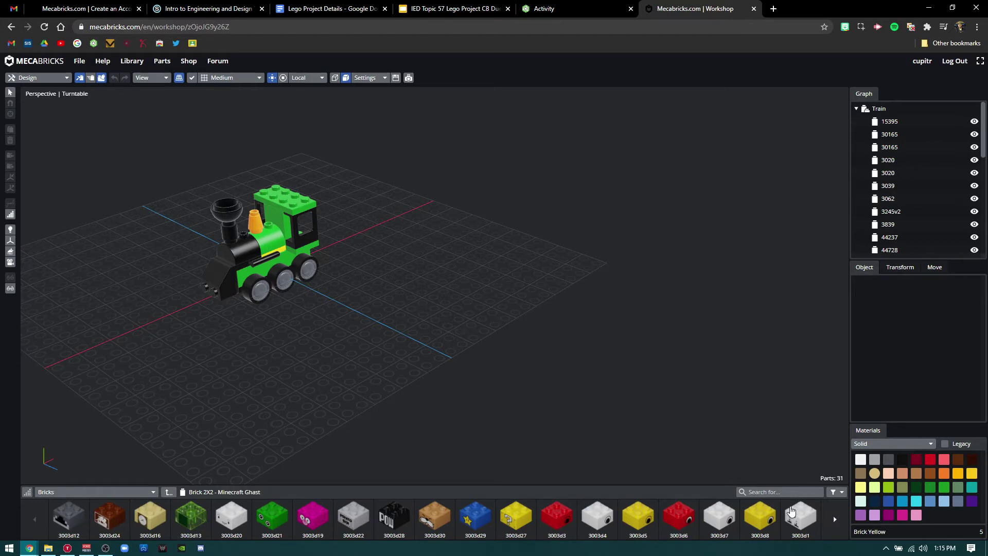
left_click(174, 492)
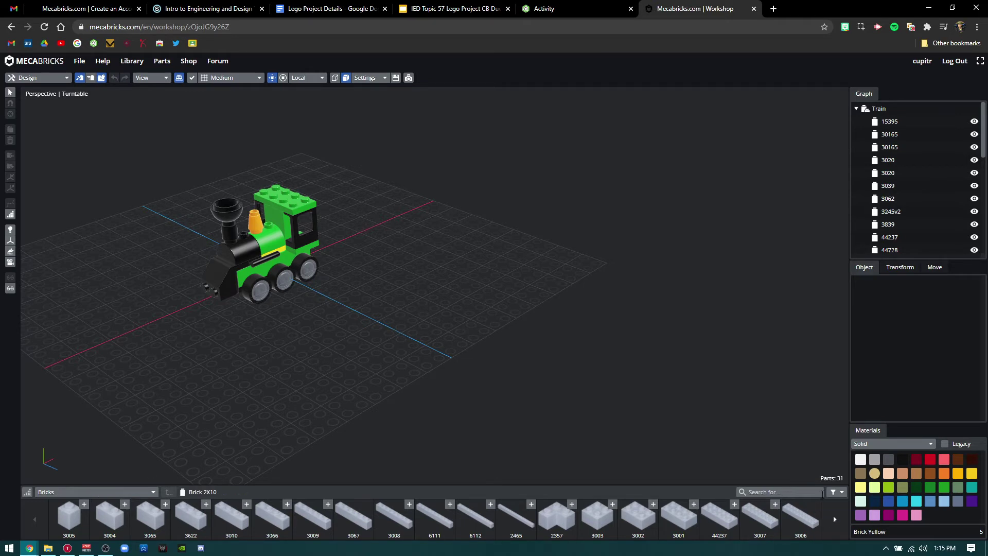
left_click(836, 521)
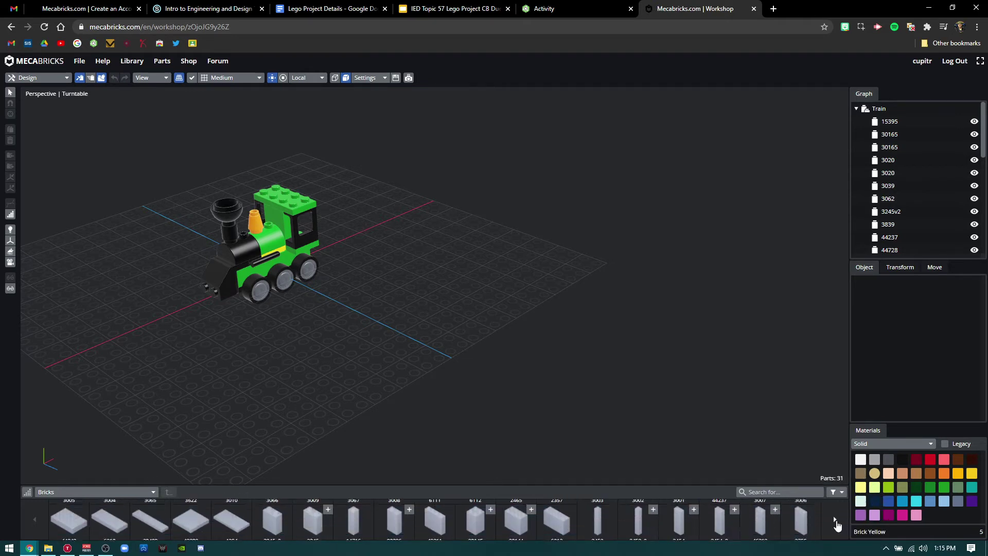
left_click(835, 521)
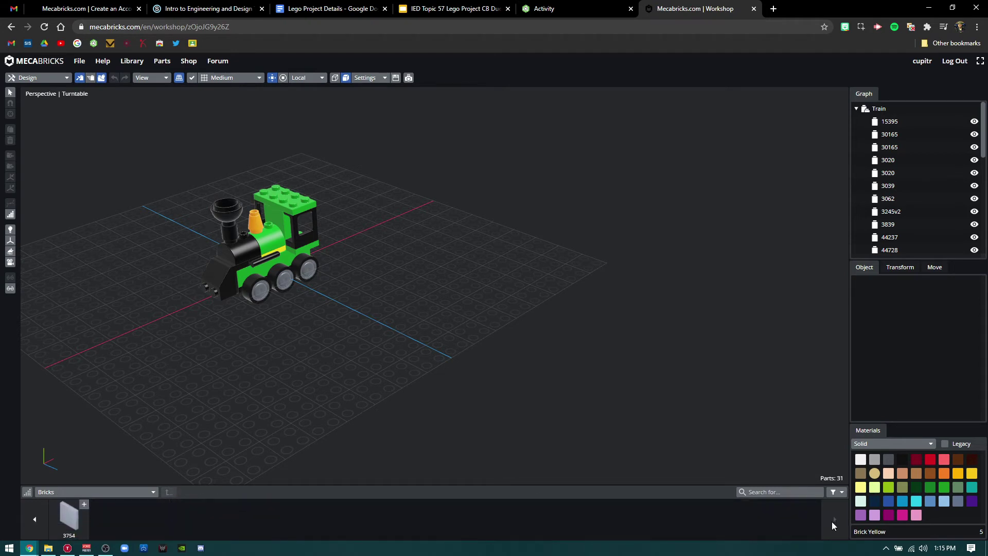
left_click(55, 492)
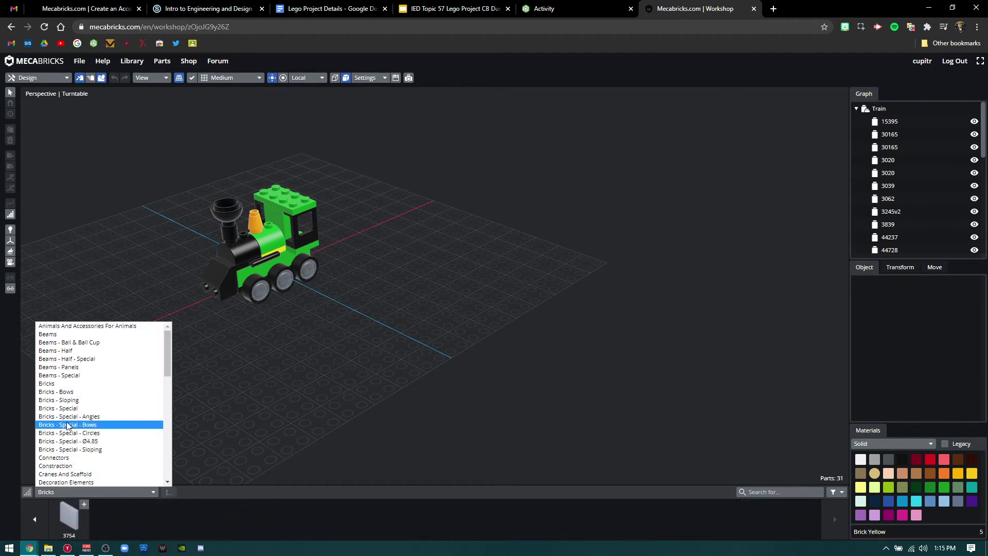
left_click(70, 401)
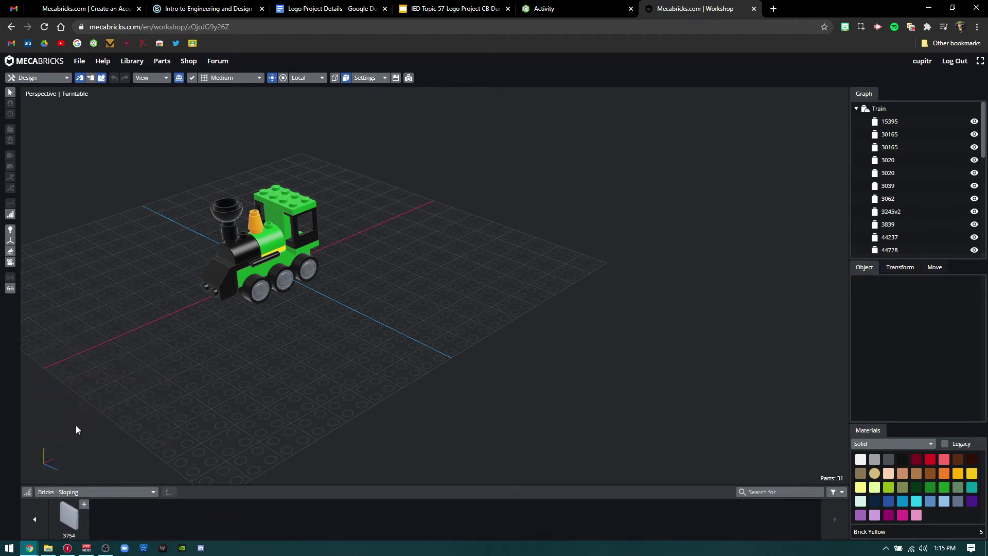
left_click(837, 521)
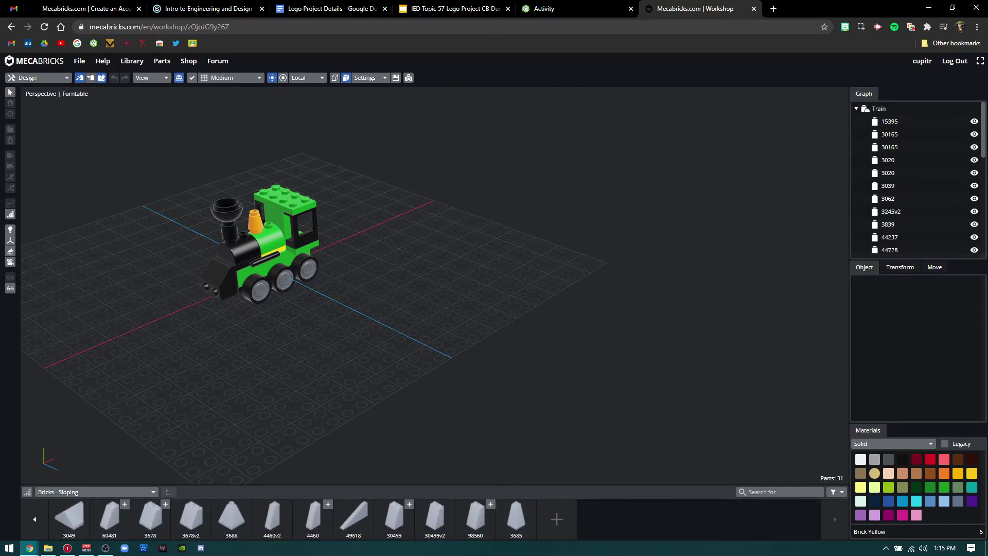
left_click(558, 520)
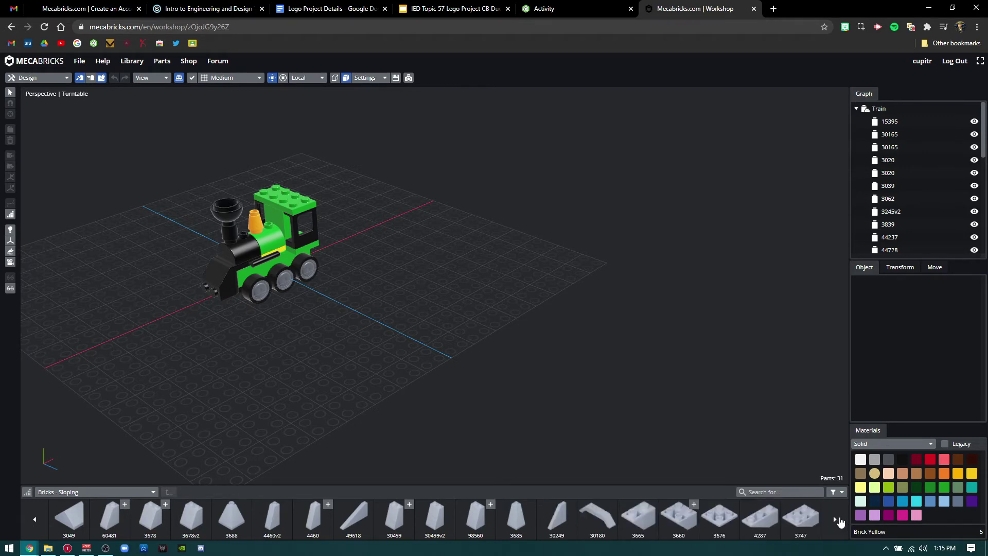
scroll(839, 521, "down", 1)
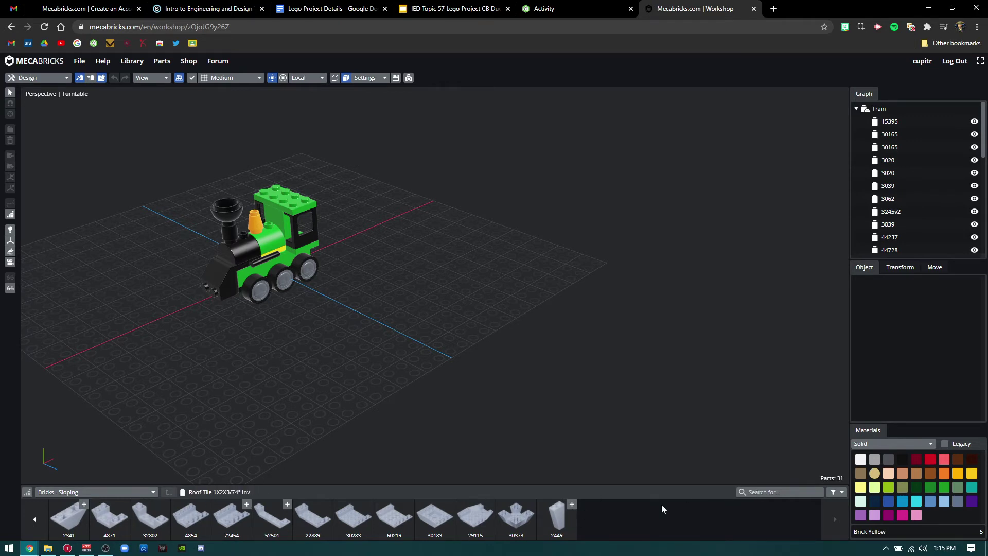
left_click(763, 490)
left_click(762, 491)
left_click(107, 496)
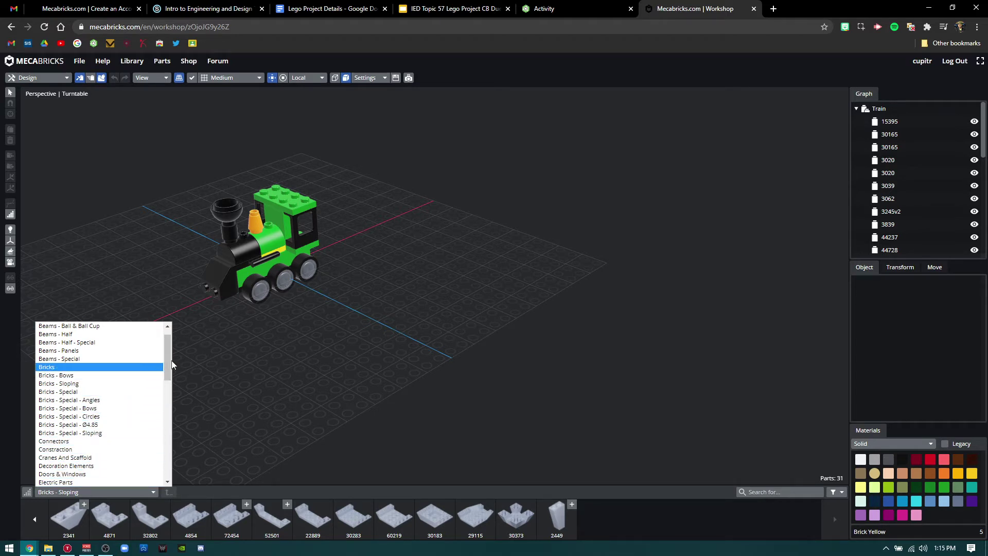
Step: Add a tan 2x2 brick (3003) and pull it out from beside the locomotive's wheels
left_click(96, 367)
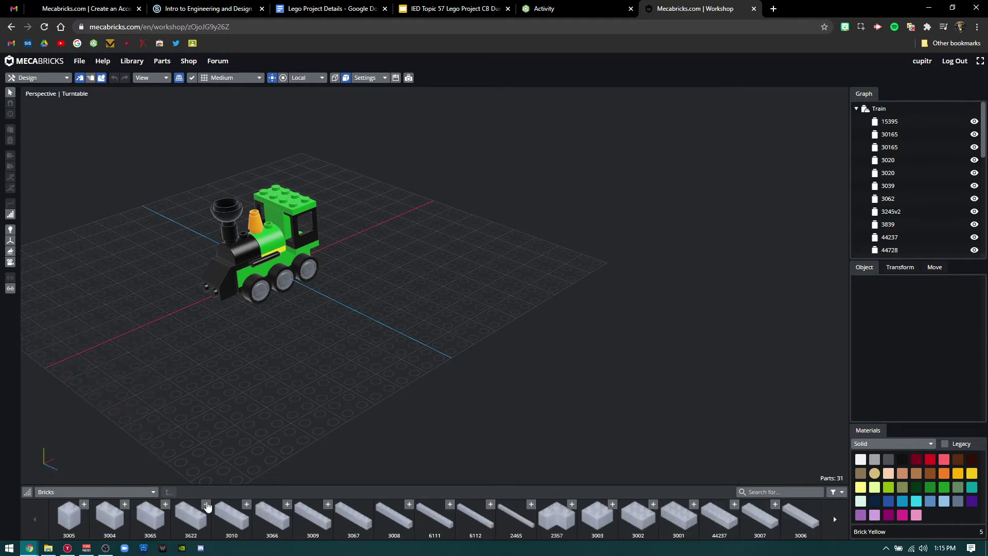
left_click(596, 522)
scroll(217, 252, "up", 5)
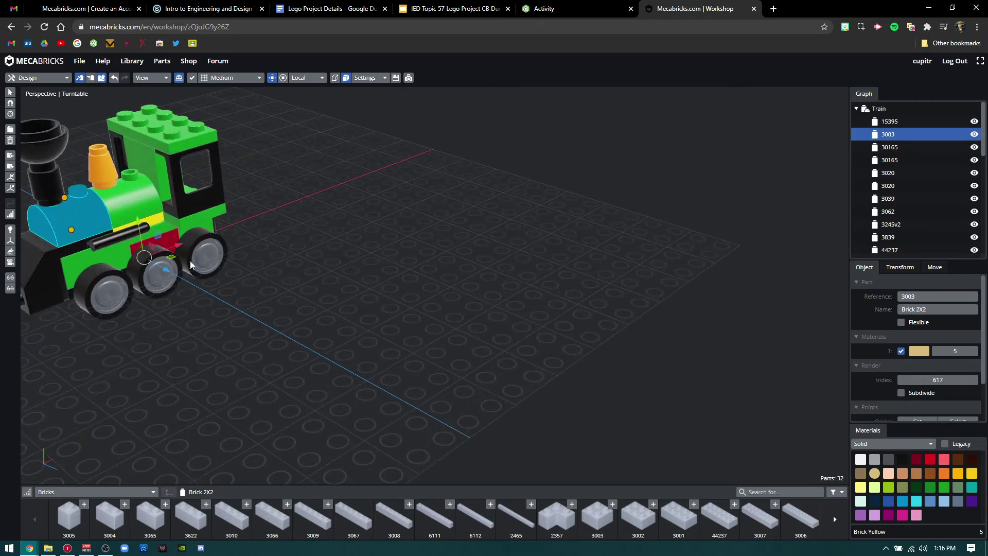
middle_click_drag(292, 307, 504, 361)
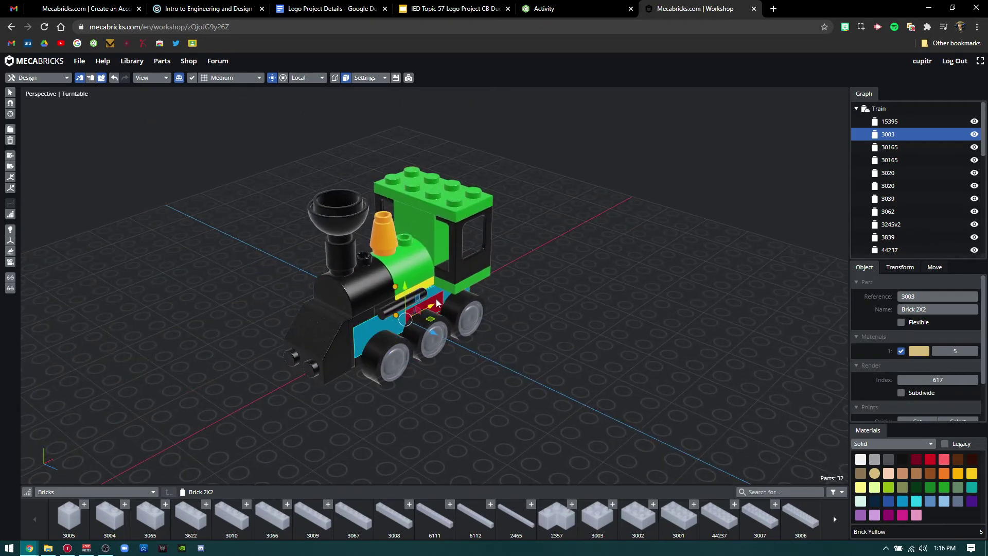
scroll(397, 379, "up", 5)
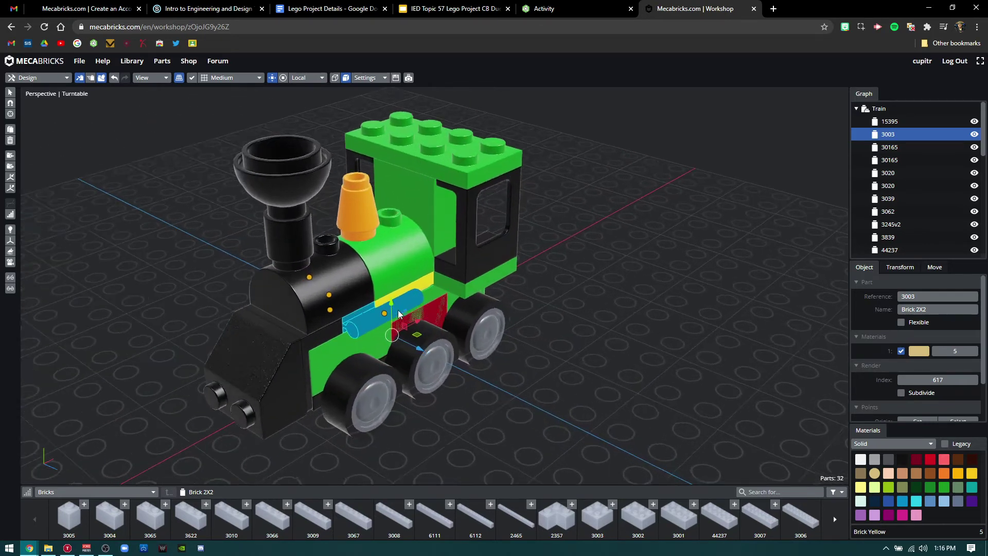
left_click_drag(404, 363, 672, 458)
Step: Shift the 2x2 brick 16 mm along X and 16 mm along Y beside the train
scroll(646, 385, "down", 5)
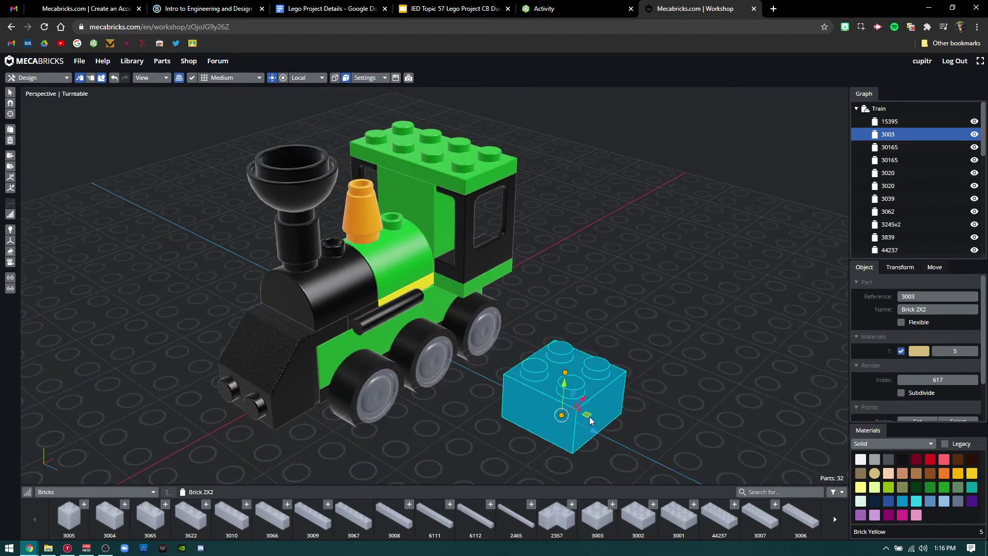
left_click_drag(584, 401, 584, 377)
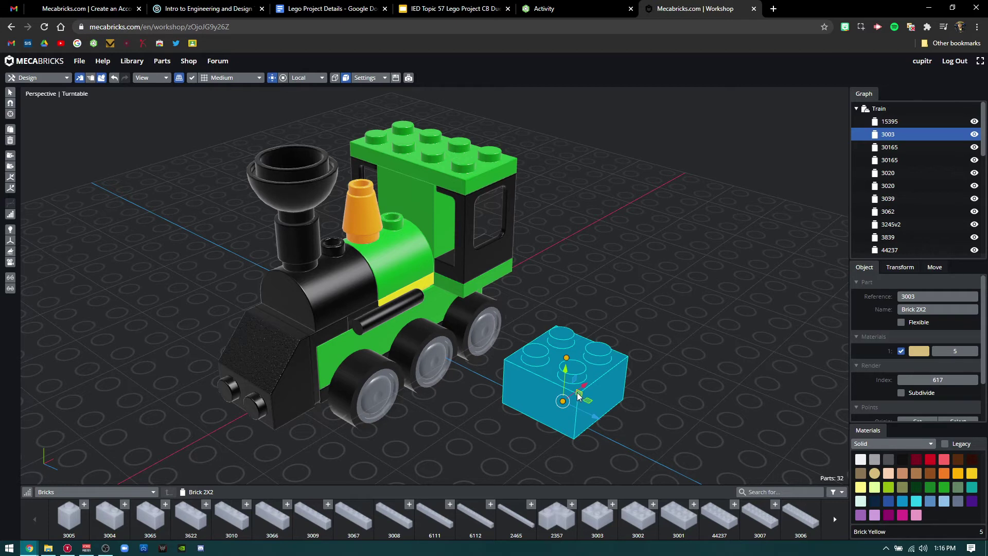
left_click_drag(580, 394, 647, 374)
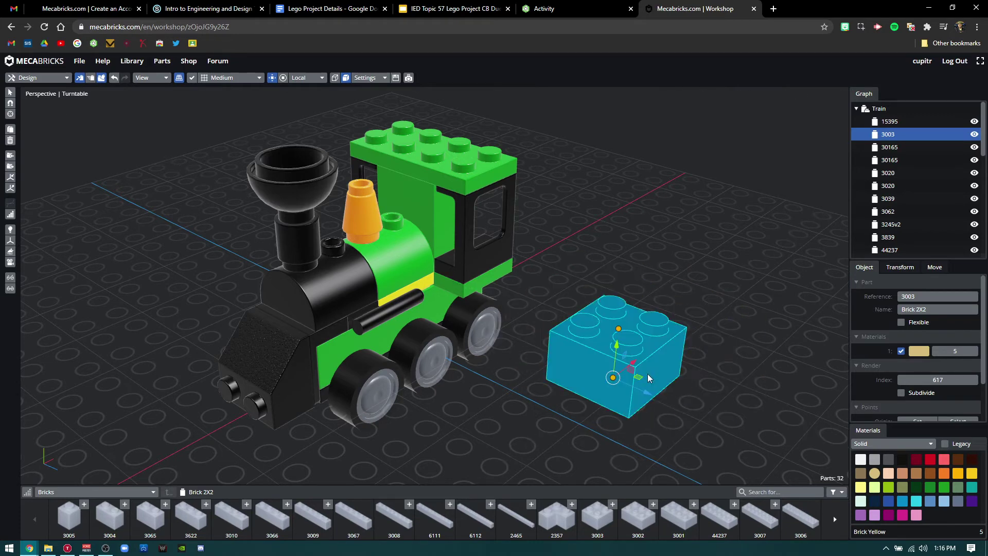
scroll(511, 392, "down", 3)
left_click(671, 383)
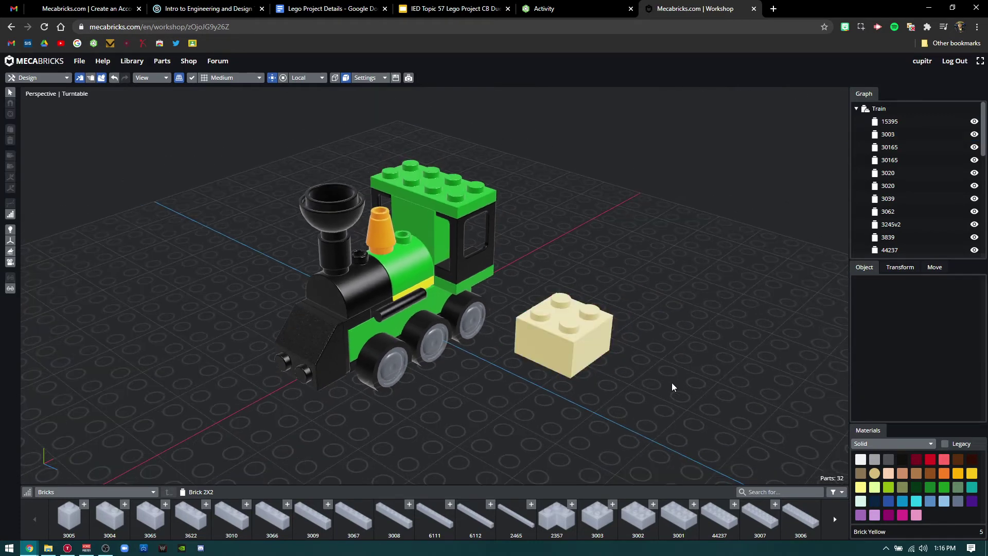
left_click(573, 339)
Step: Delete the 2x2 brick and place a tan 2x4 brick (3001) on the grid right of the train
key("Delete")
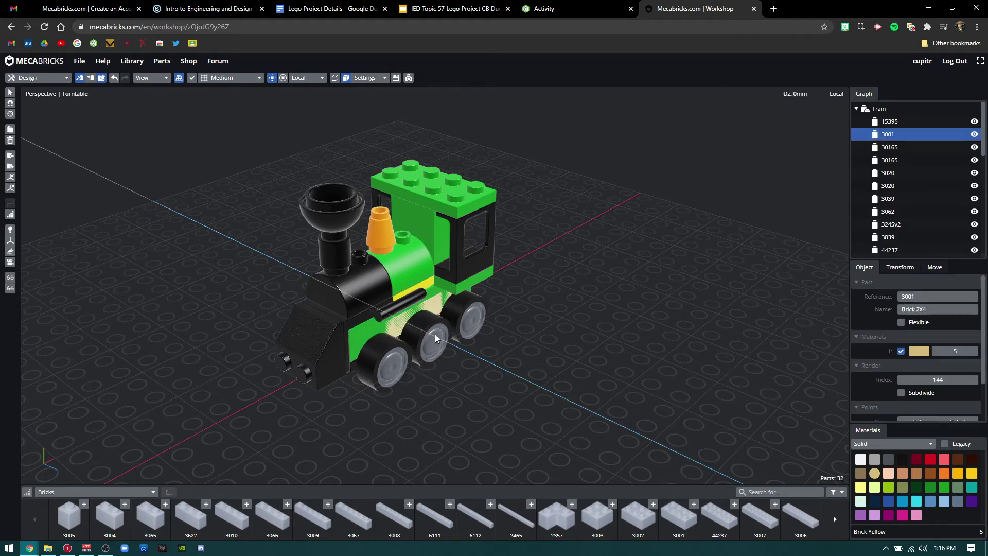
left_click(559, 392)
right_click_drag(705, 341, 691, 379)
left_click(690, 382)
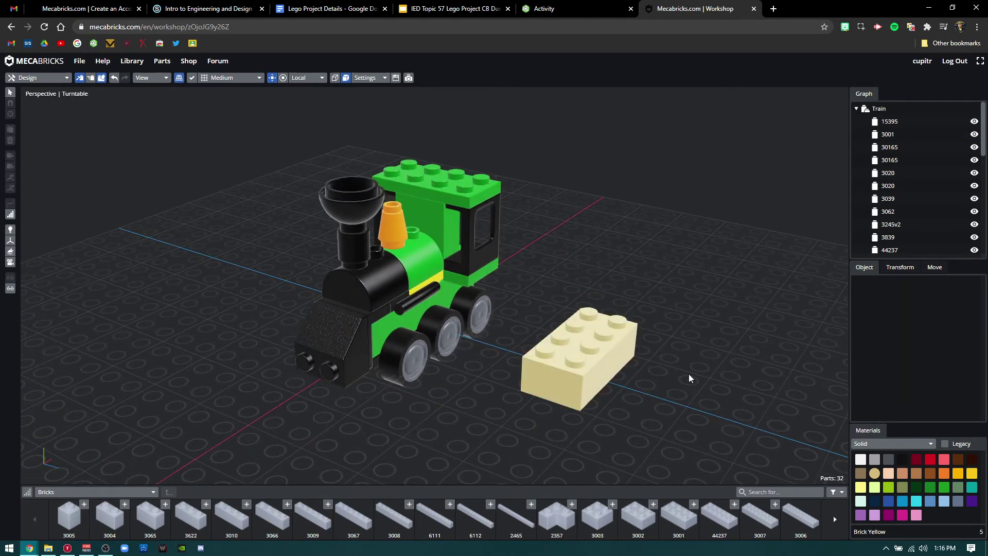
right_click_drag(695, 382, 650, 356)
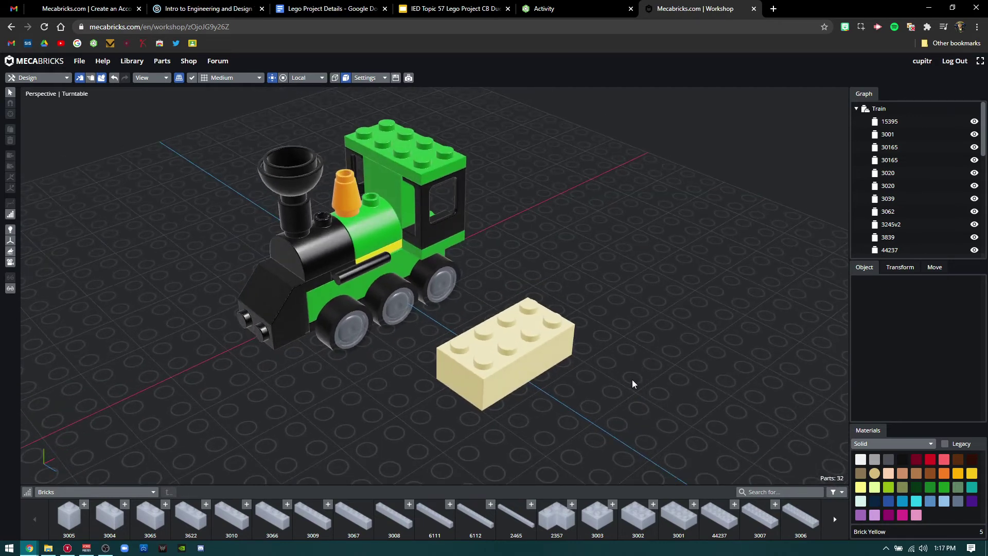
Step: Recolour the 2x4 brick Bright Orange (106), keeping the Solid material type
left_click(508, 390)
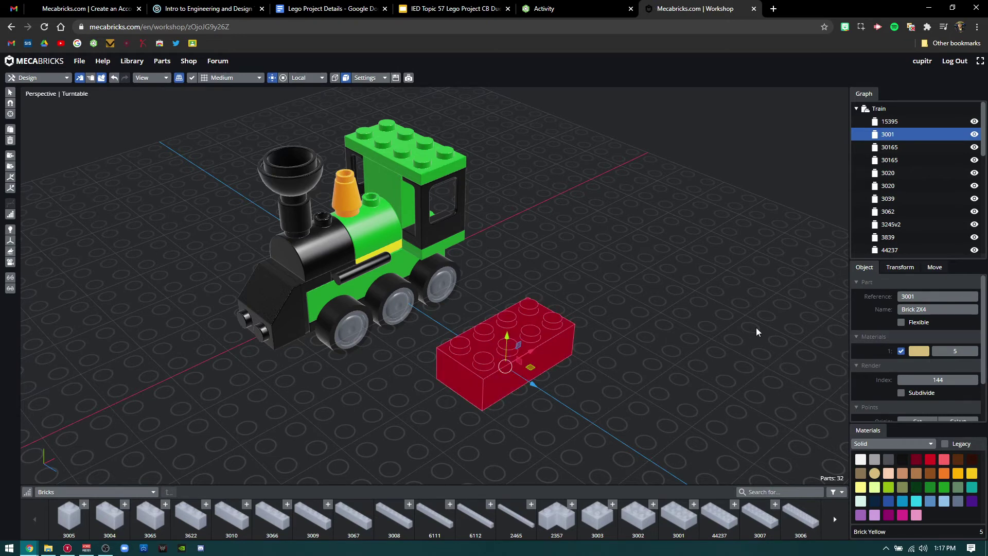
left_click(897, 444)
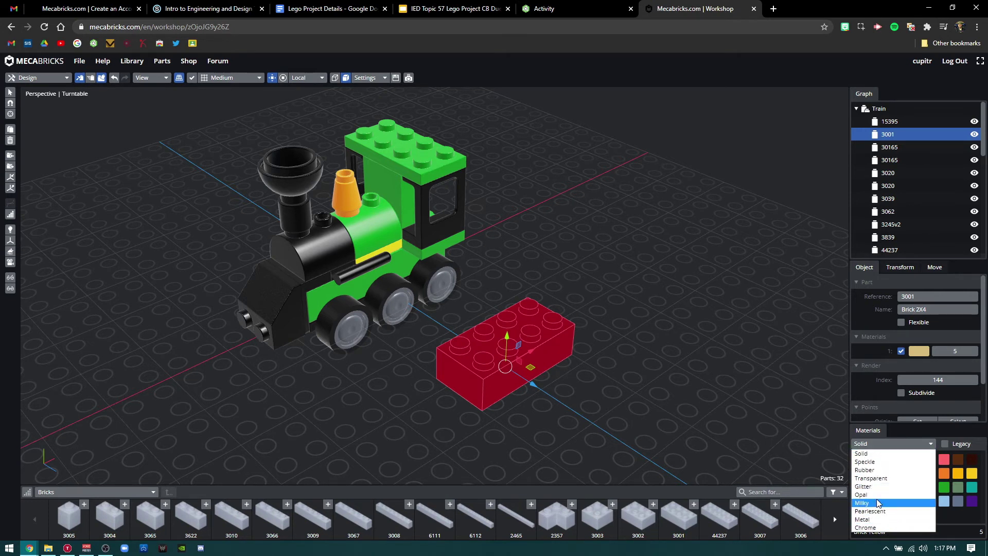
left_click(869, 455)
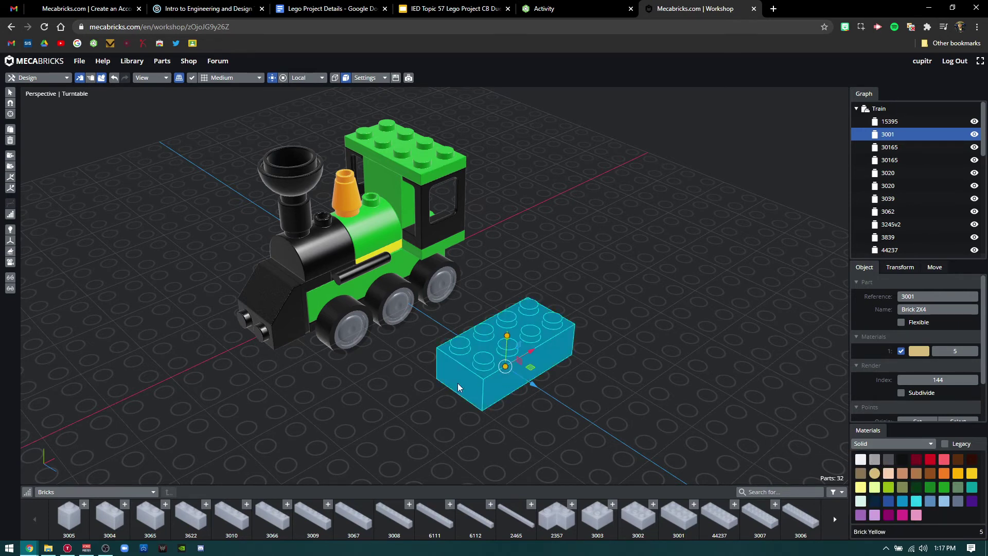
left_click(945, 474)
Step: Reselect the orange 2x4 brick to show its location and rotation values
left_click(701, 361)
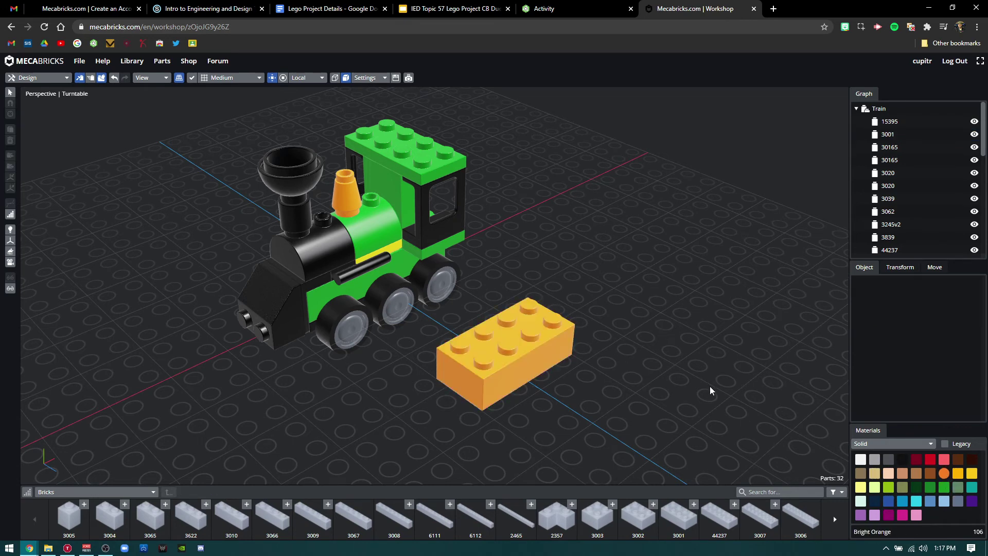
left_click(514, 339)
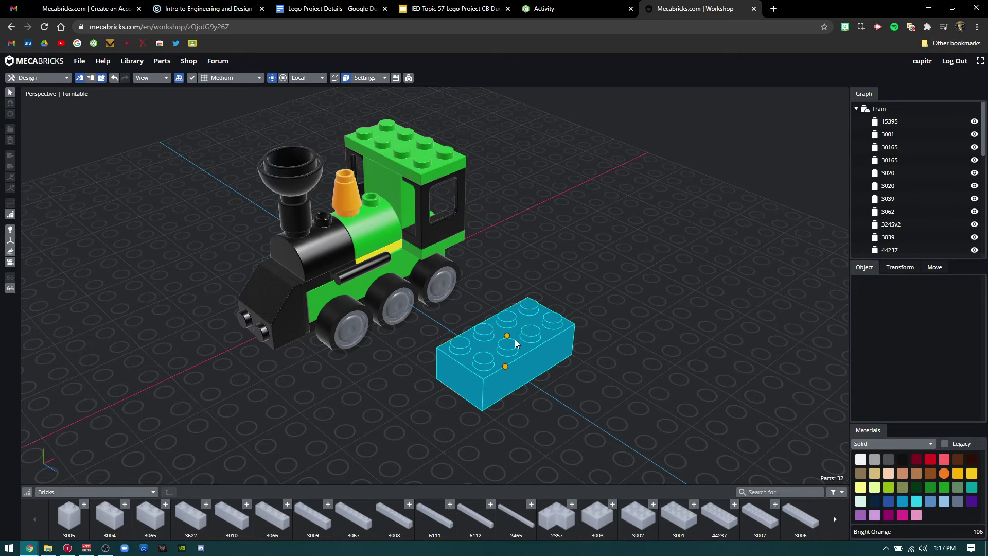
left_click(623, 364)
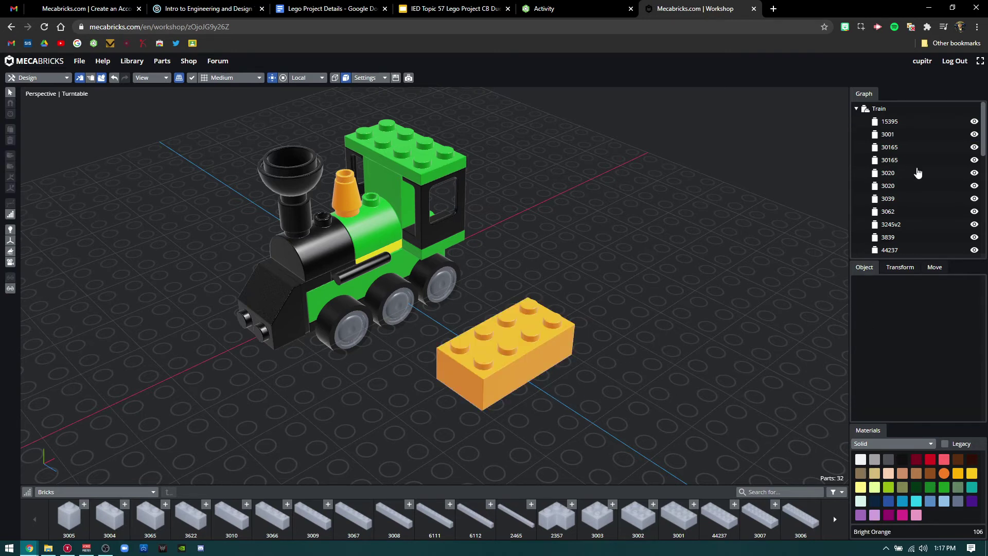
scroll(919, 195, "down", 5)
left_click(544, 326)
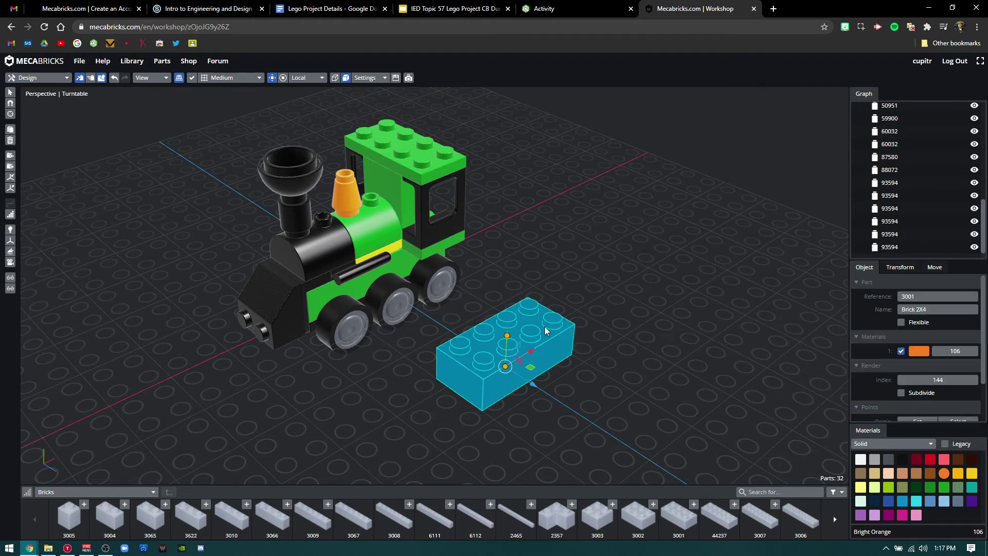
scroll(920, 213, "up", 5)
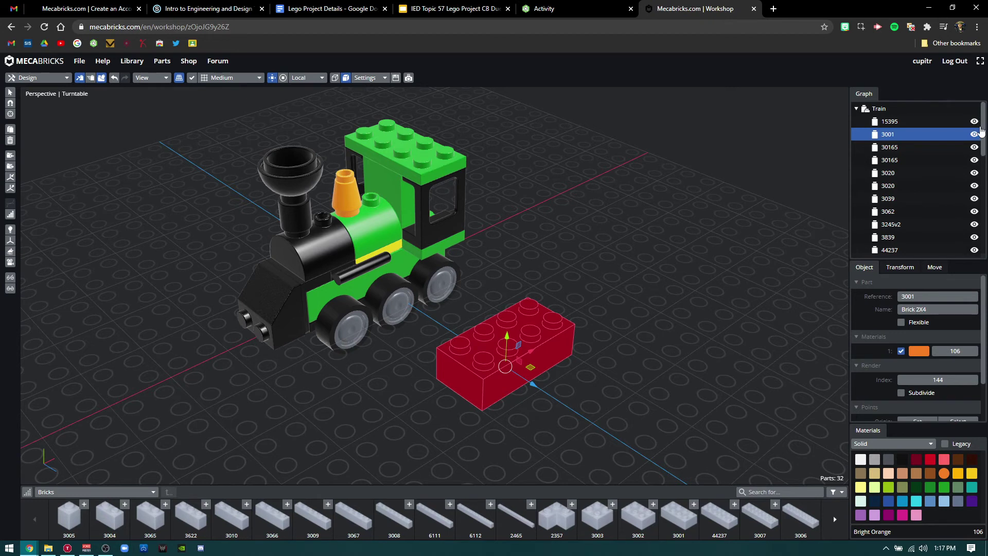
left_click(901, 267)
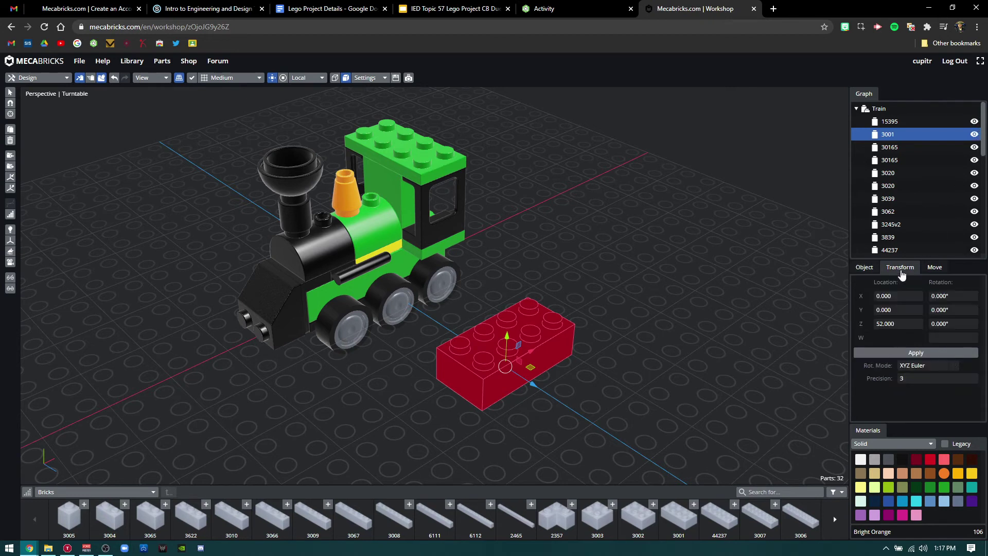
left_click(929, 268)
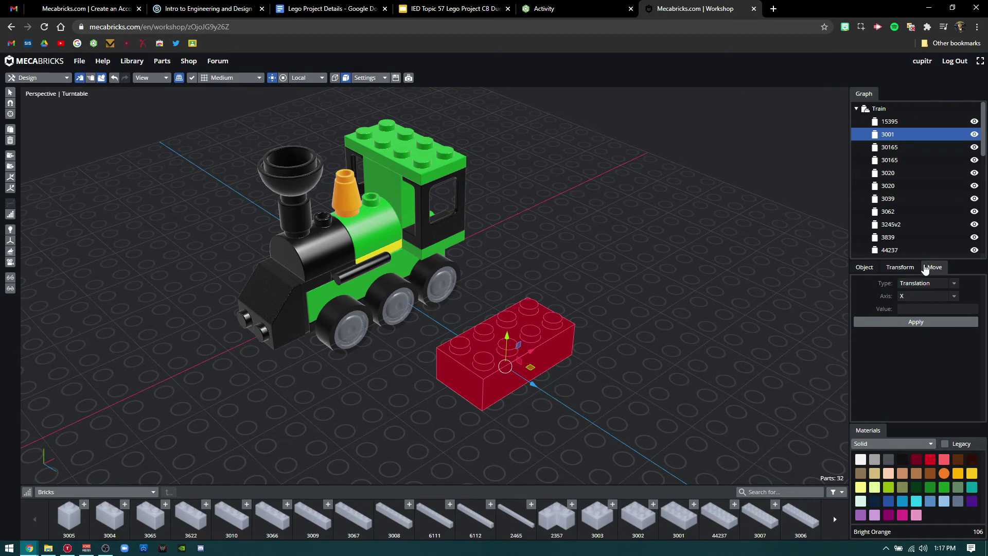
left_click(907, 270)
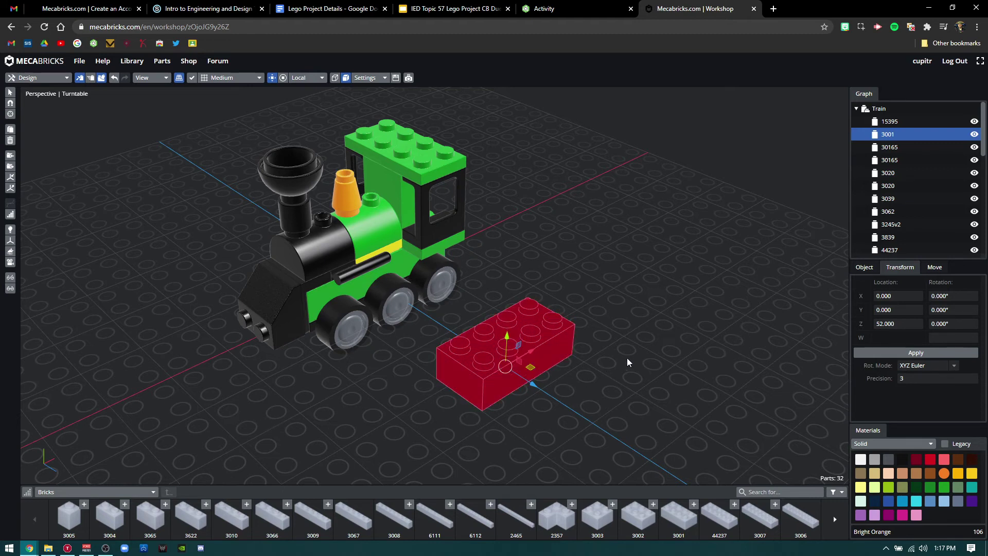
left_click(858, 272)
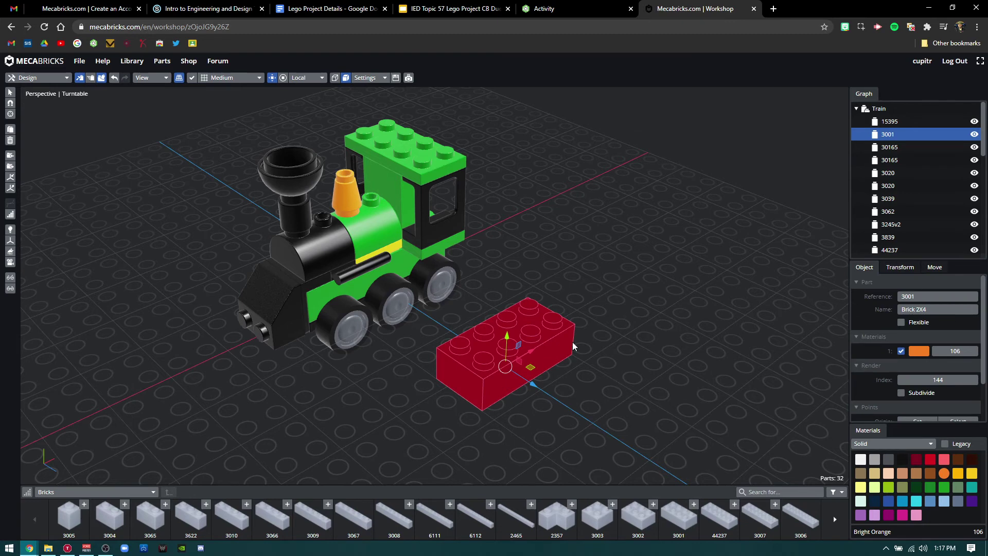
left_click(633, 389)
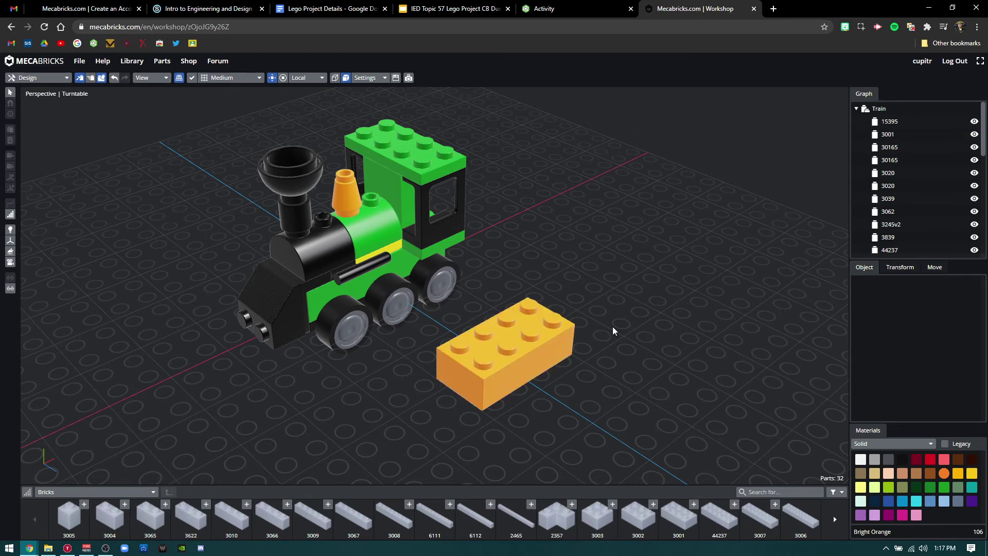
Step: Orbit to a low side-on view and select the Bright Orange 2x4 brick (3001)
right_click_drag(522, 354, 505, 372)
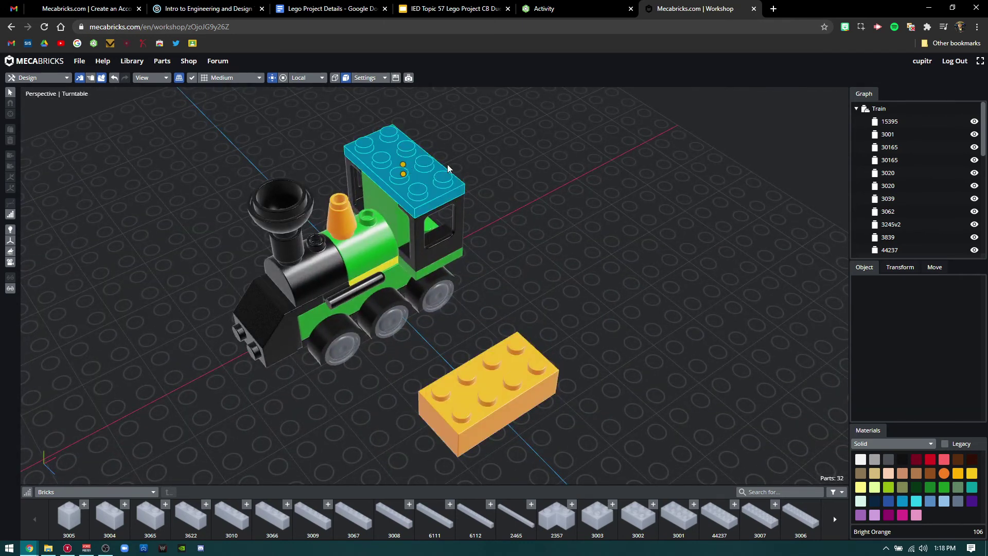
right_click_drag(570, 287, 598, 266)
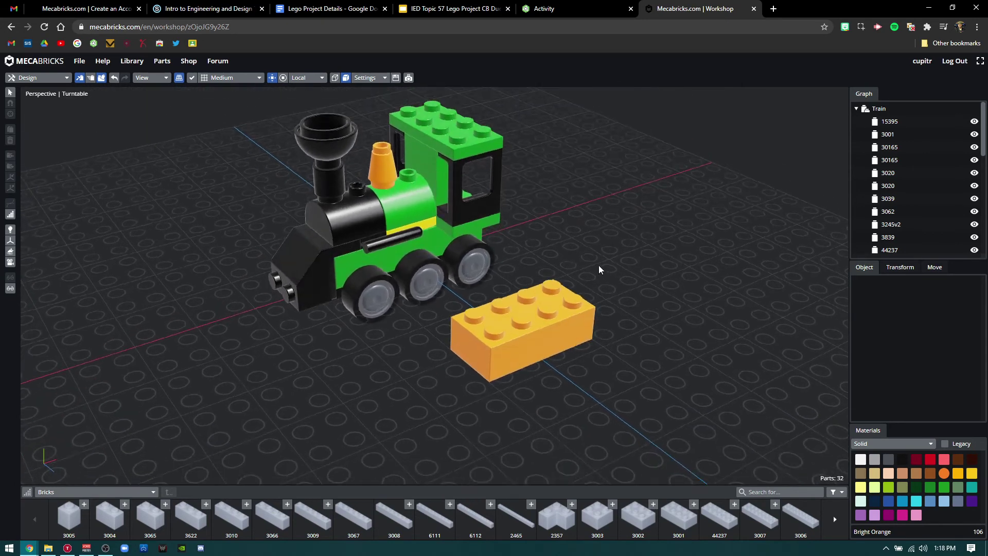
scroll(562, 237, "down", 5)
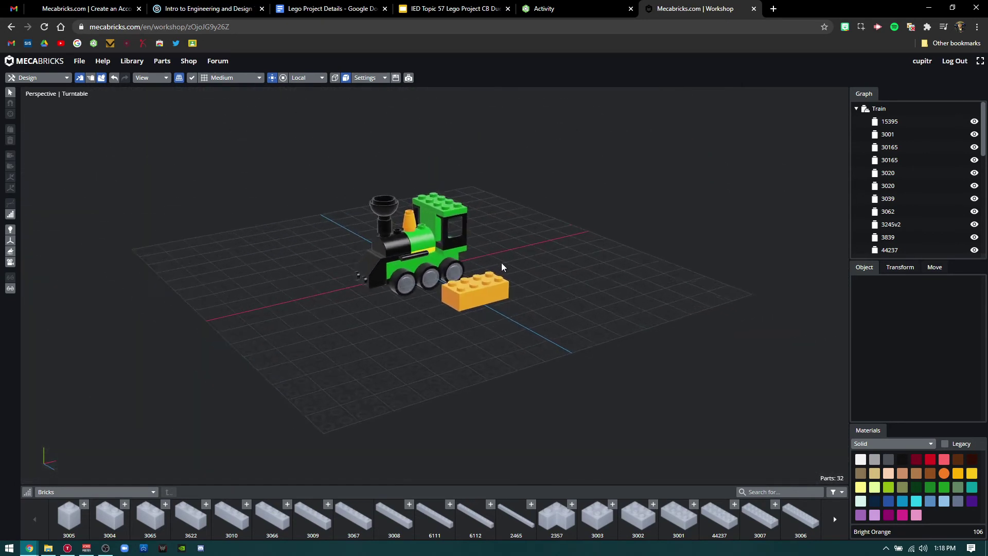
scroll(499, 267, "up", 4)
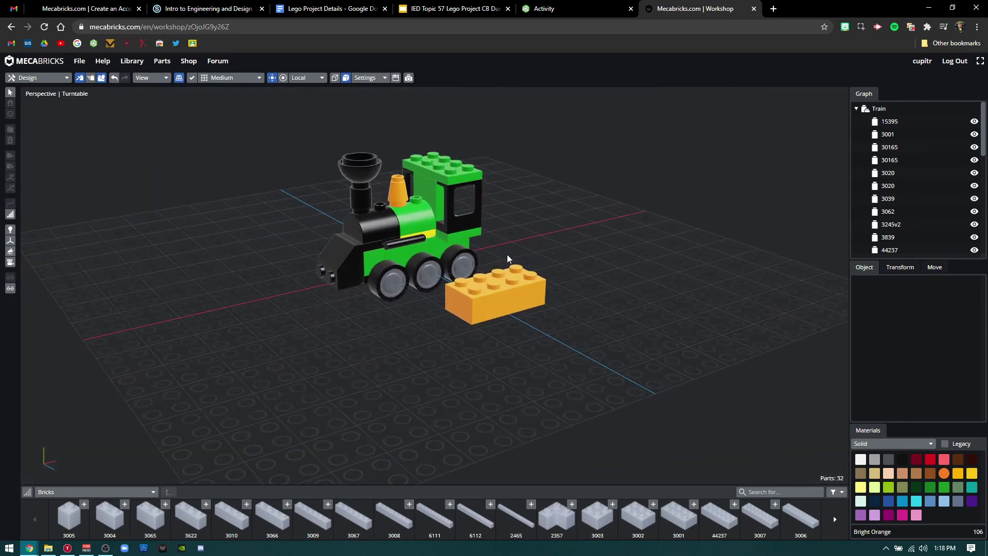
left_click(519, 283)
left_click(648, 265)
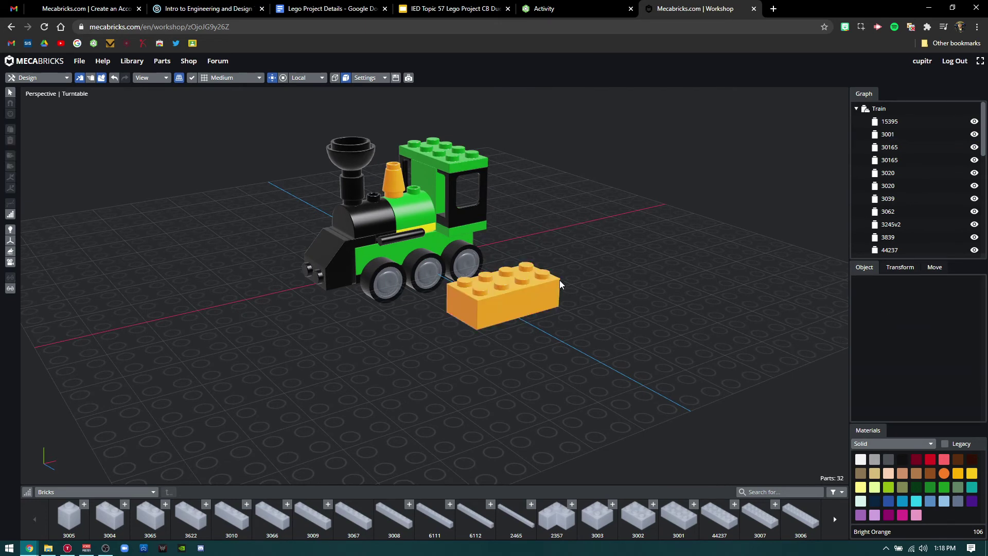
left_click(546, 281)
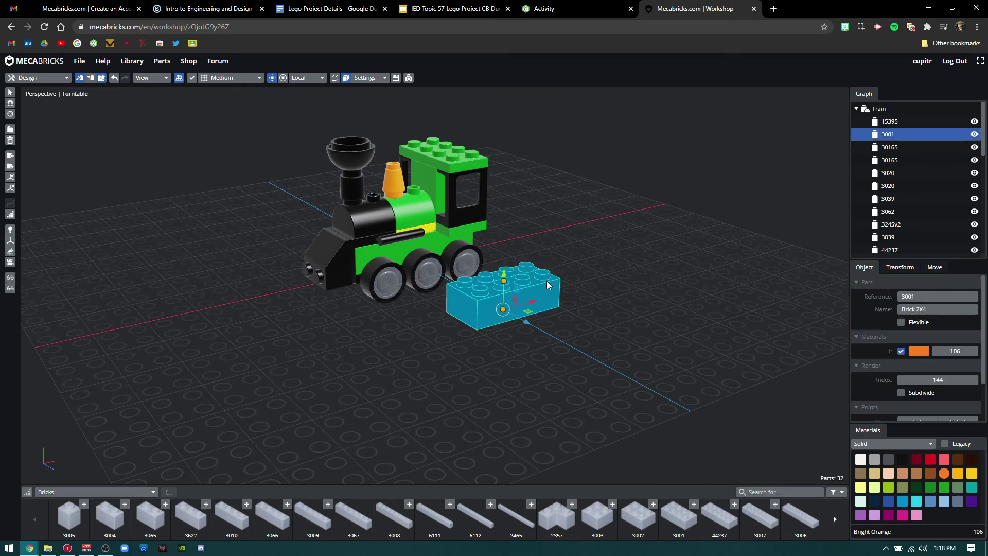
left_click(668, 299)
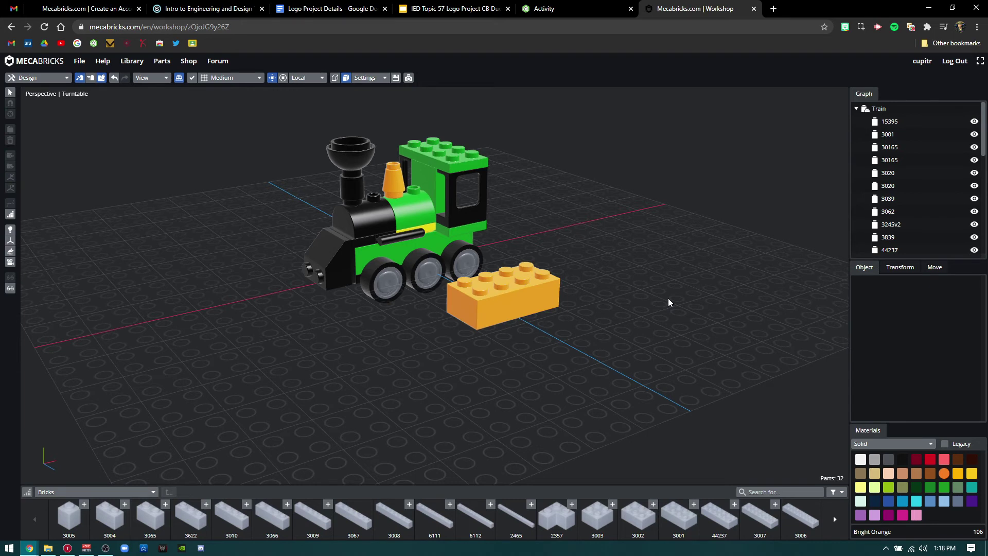
left_click(514, 291)
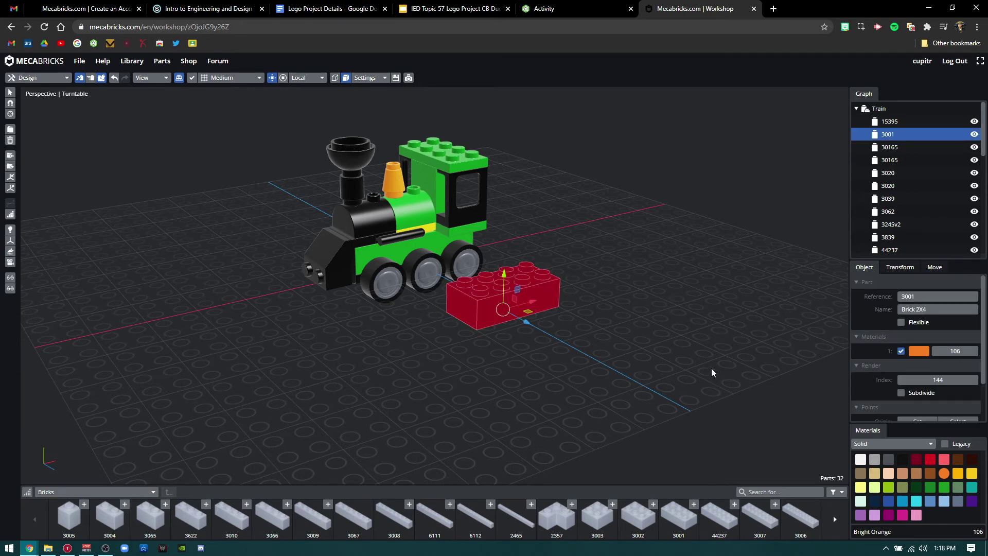
Step: Duplicate the orange 2x4 brick and slide the copy (3001.001) off the original toward the front
key("ctrl+d")
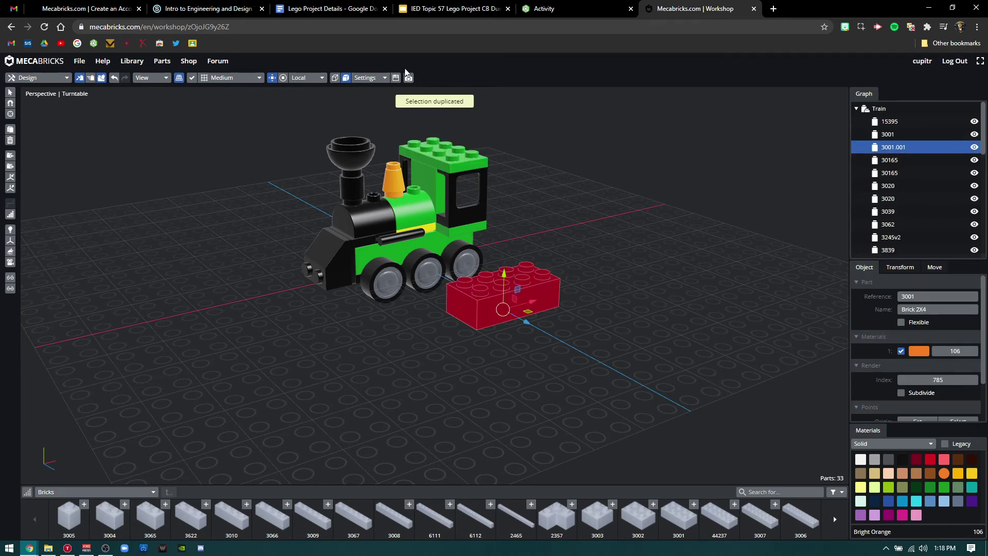
left_click_drag(533, 328, 598, 354)
left_click(718, 272)
right_click_drag(656, 298, 569, 326)
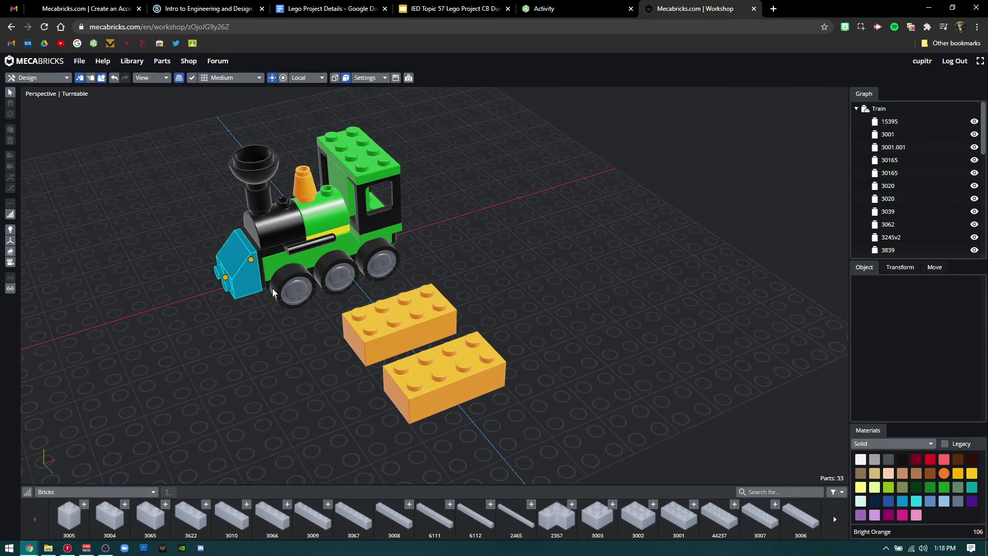
right_click_drag(591, 348, 649, 299)
Step: Rotate the copied brick 90° about its vertical axis (Ry 90°)
left_click(535, 312)
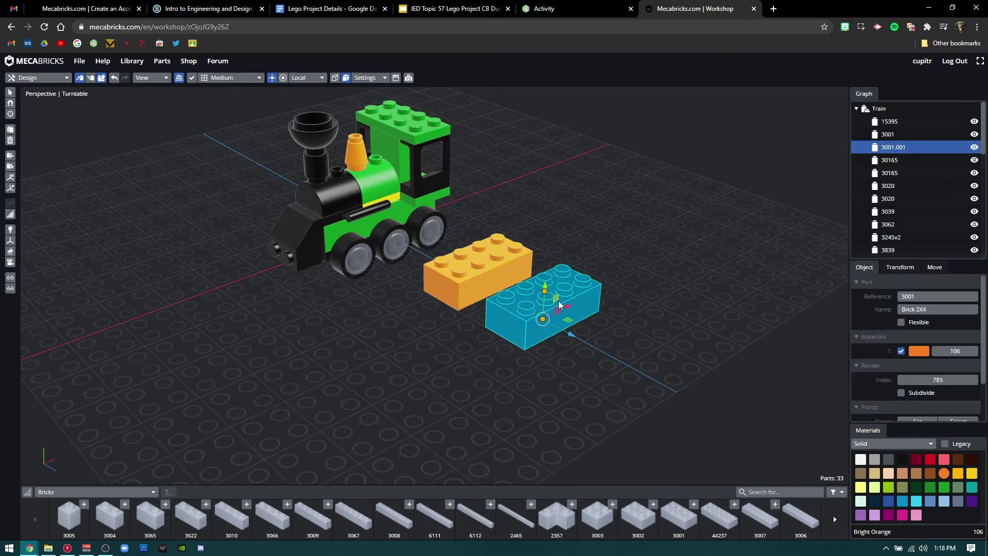
key("r")
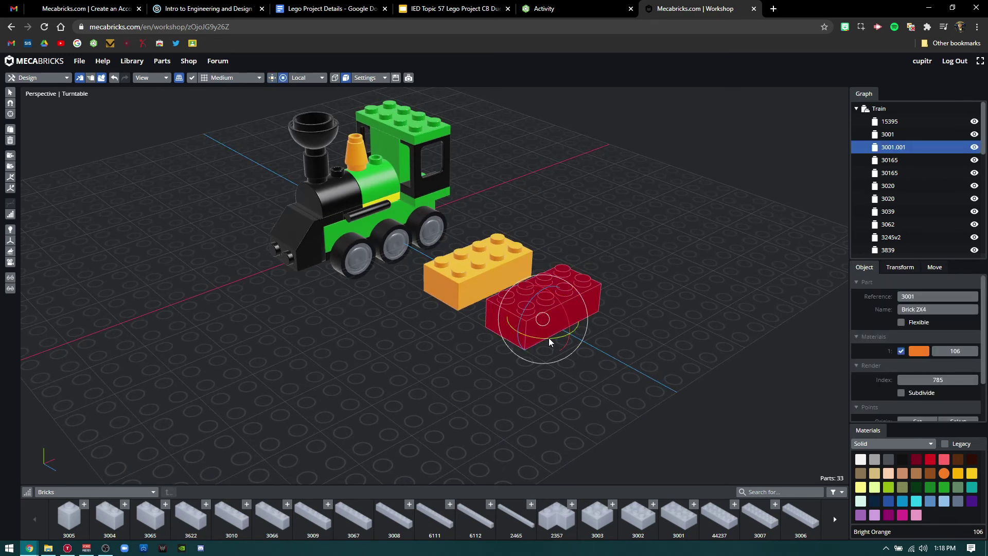
key("t")
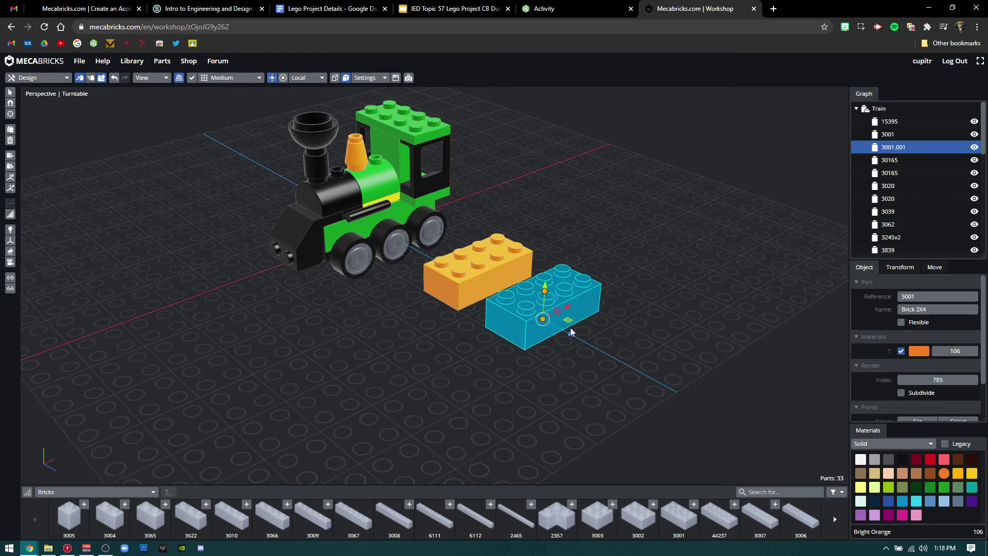
key("r")
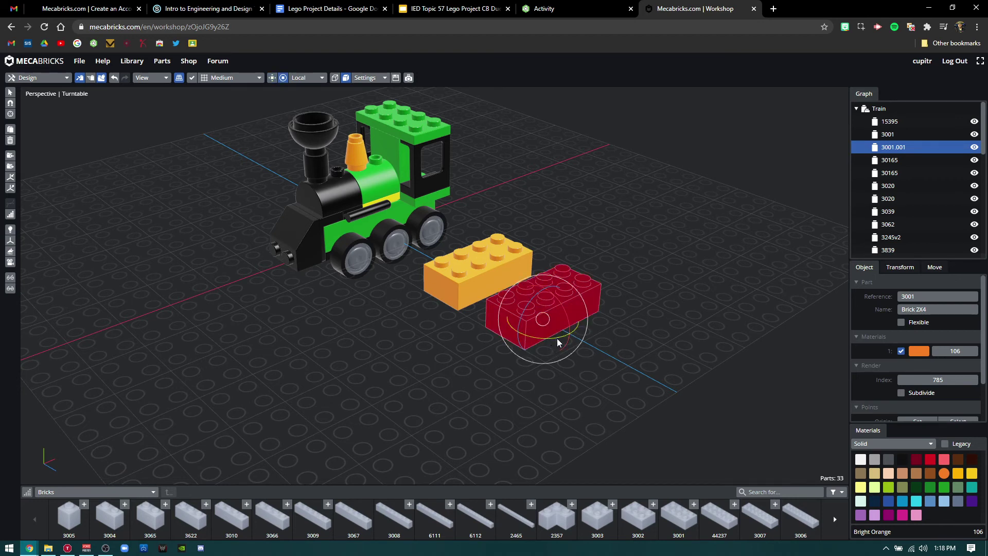
key("t")
key("r")
key("t")
key("r")
left_click_drag(556, 338, 612, 314)
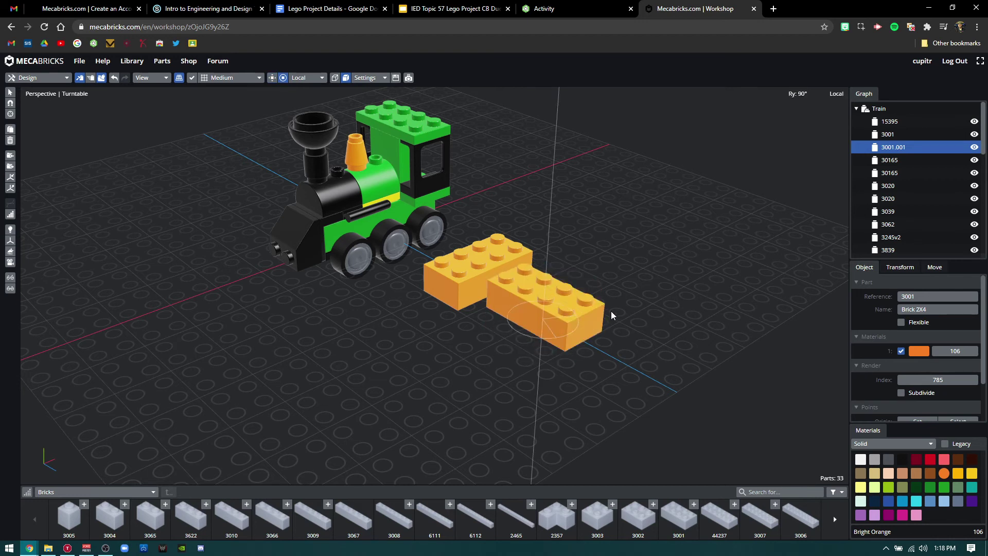
Step: Select the duplicated brick 3001.001 and start snapping it with the S key
left_click(745, 286)
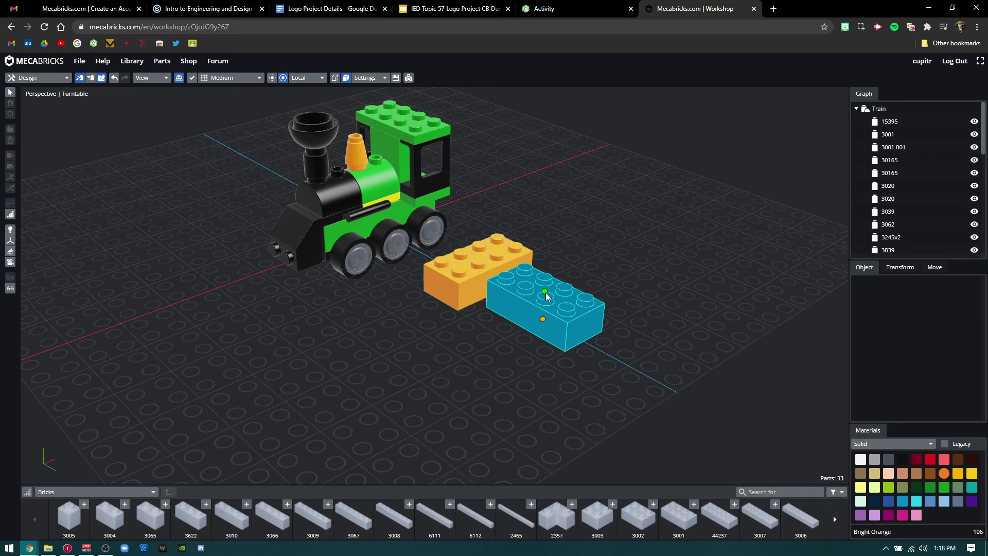
left_click(544, 318)
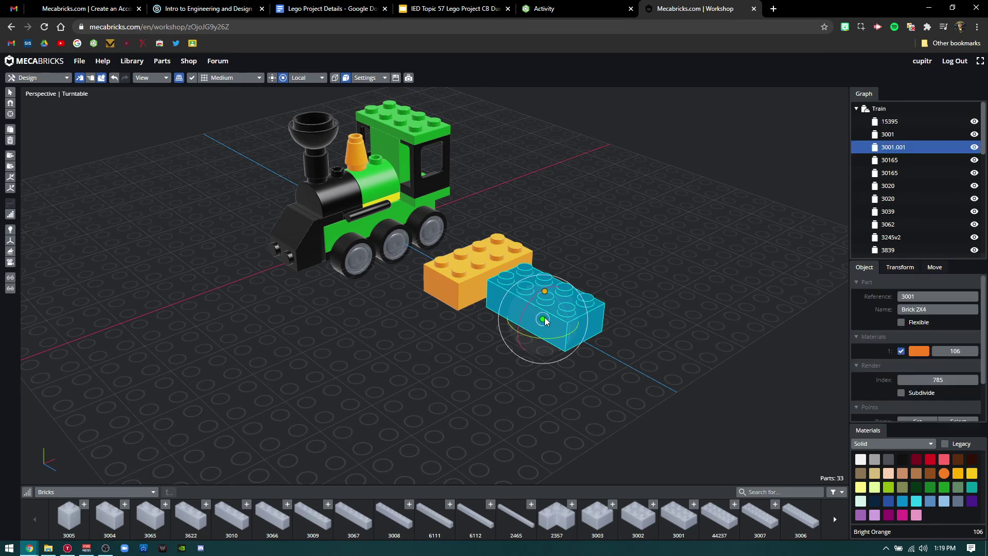
left_click(667, 291)
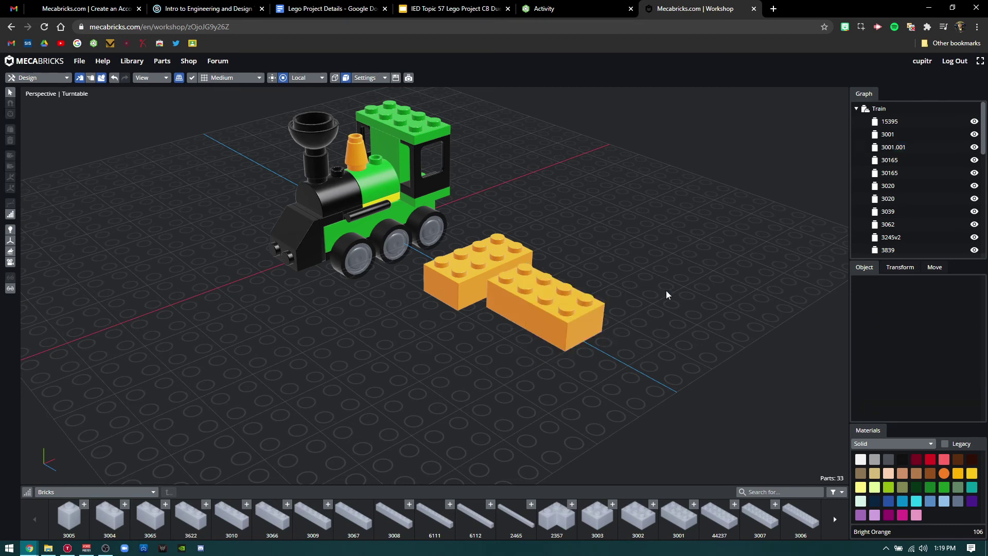
left_click(545, 320)
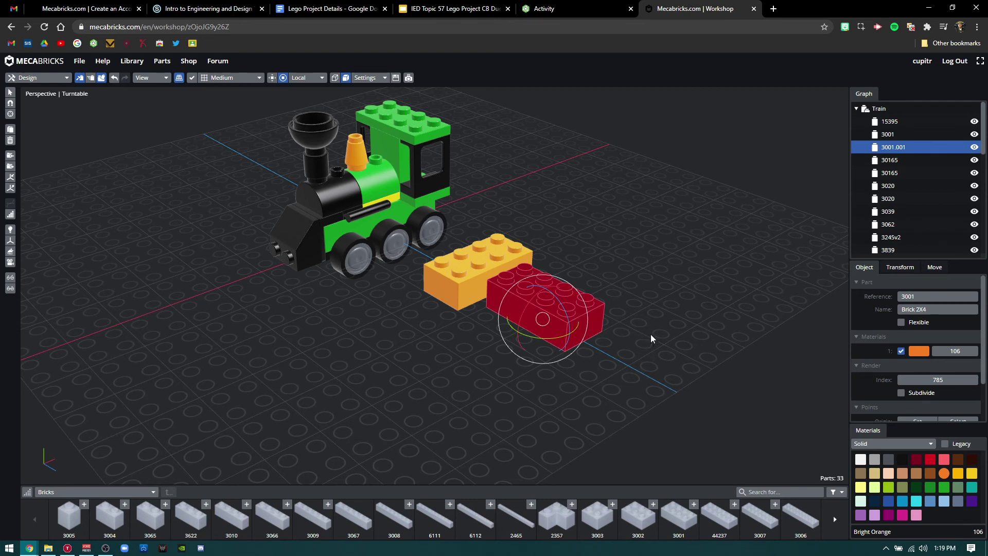
key("s")
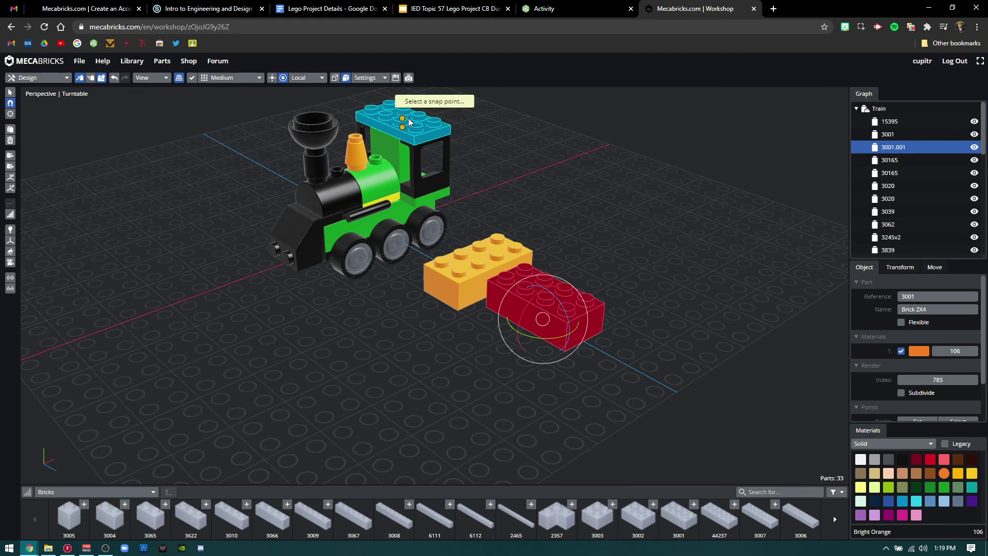
Step: Snap the copied brick onto the top of the cab roof and turn it about its vertical axis
right_click_drag(406, 118, 545, 326)
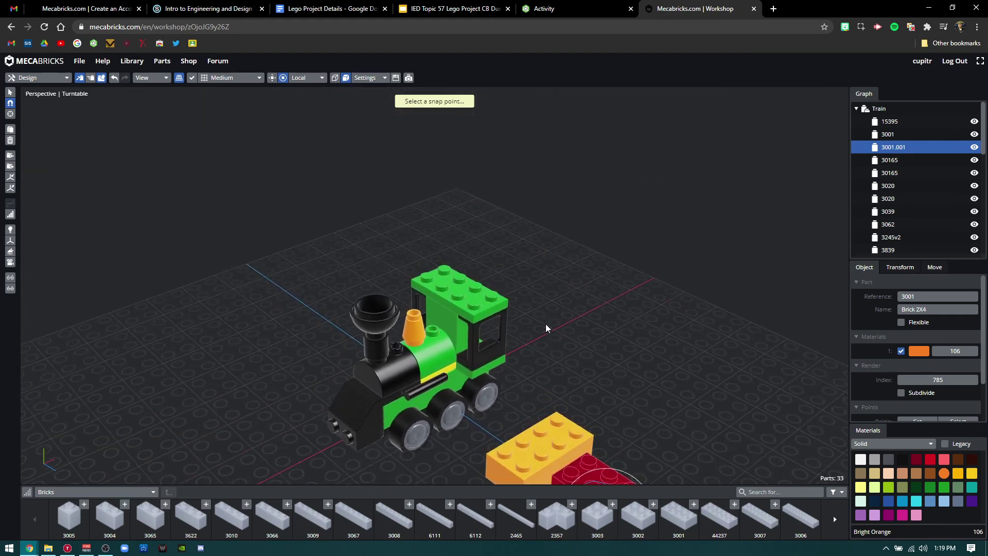
scroll(474, 271, "up", 5)
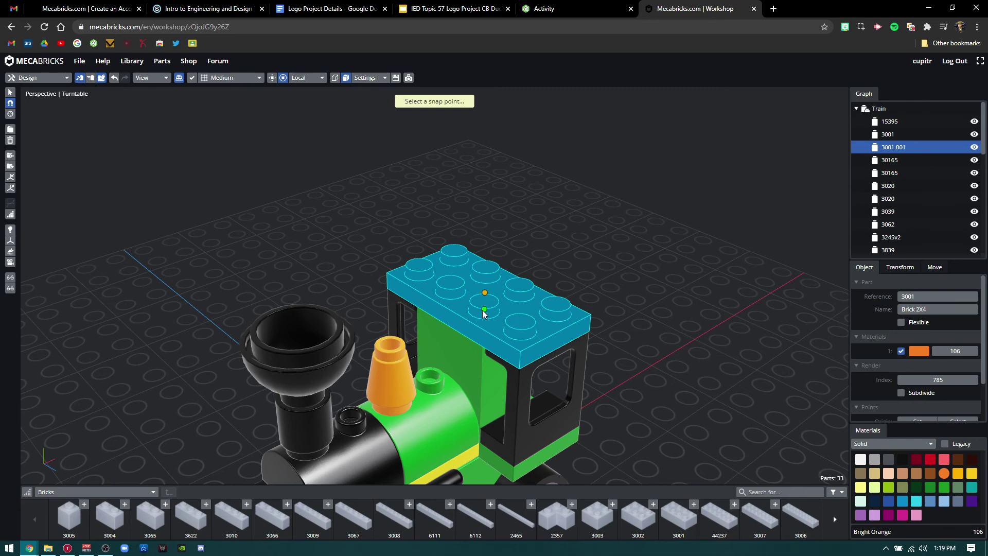
left_click(485, 294)
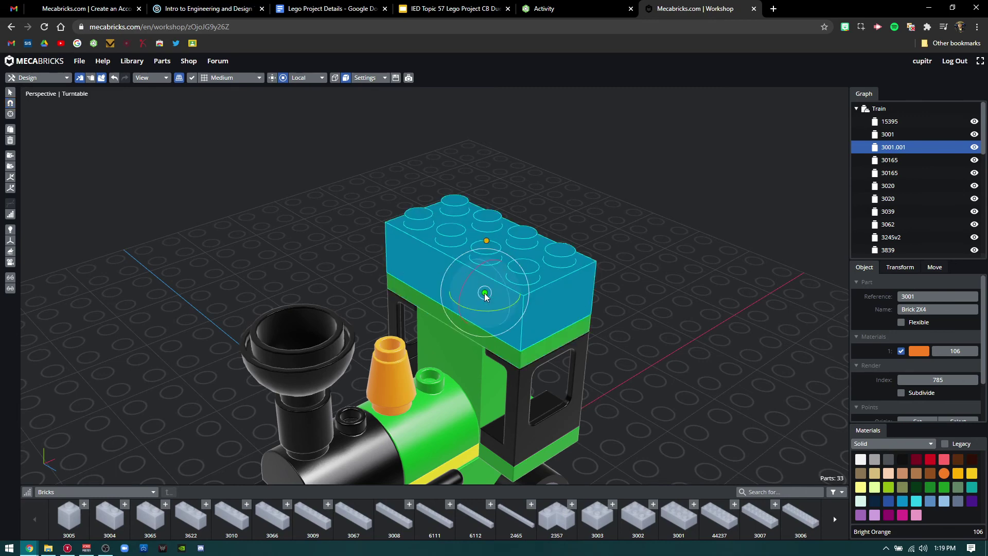
mouse_move(498, 310)
left_mouse_down()
mouse_move(428, 307)
mouse_move(501, 315)
left_mouse_up()
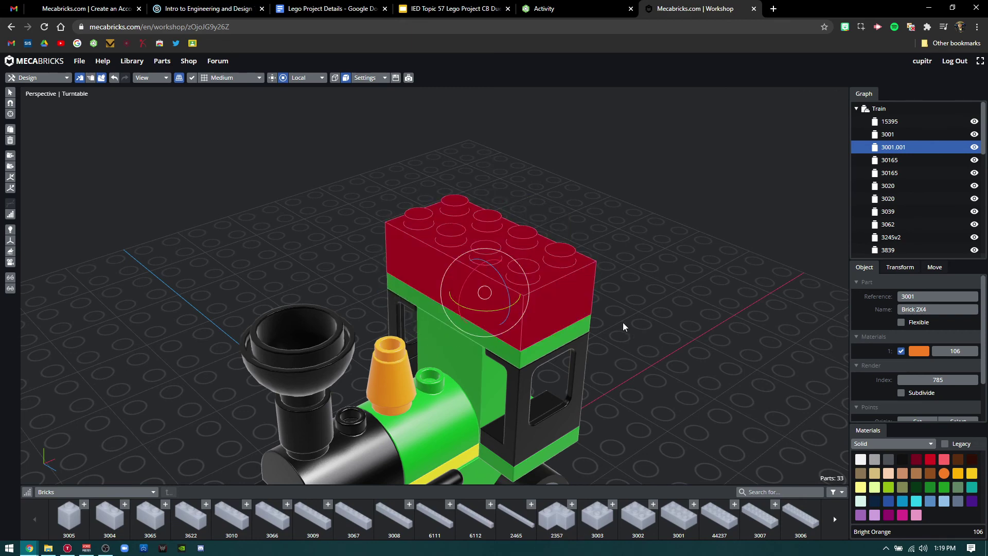
left_click(703, 266)
Step: Lift the roof brick and set it back onto the cab roof
scroll(658, 325, "down", 5)
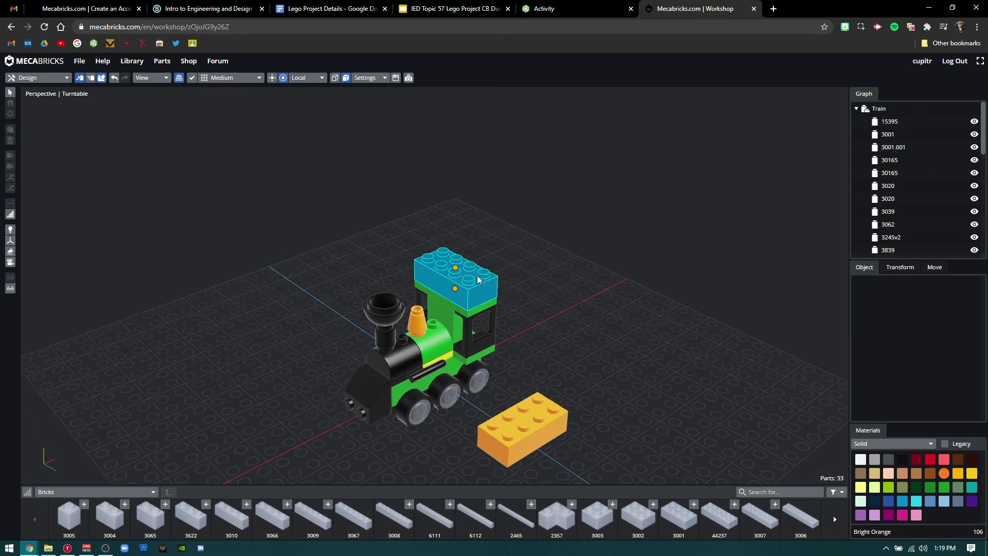
right_click_drag(503, 269, 476, 290)
left_click(474, 293)
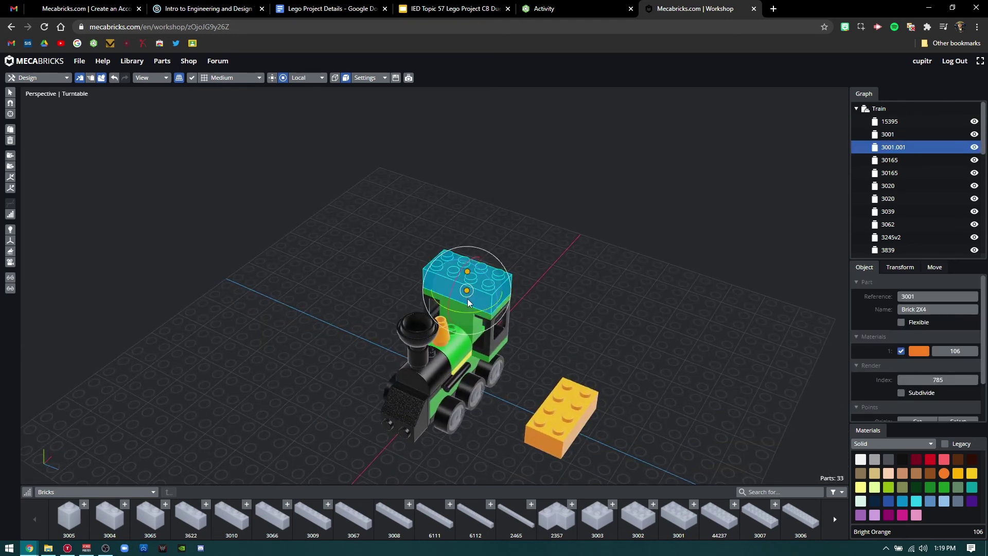
mouse_move(485, 279)
left_mouse_down()
mouse_move(535, 249)
mouse_move(495, 280)
left_mouse_up()
left_click(522, 300)
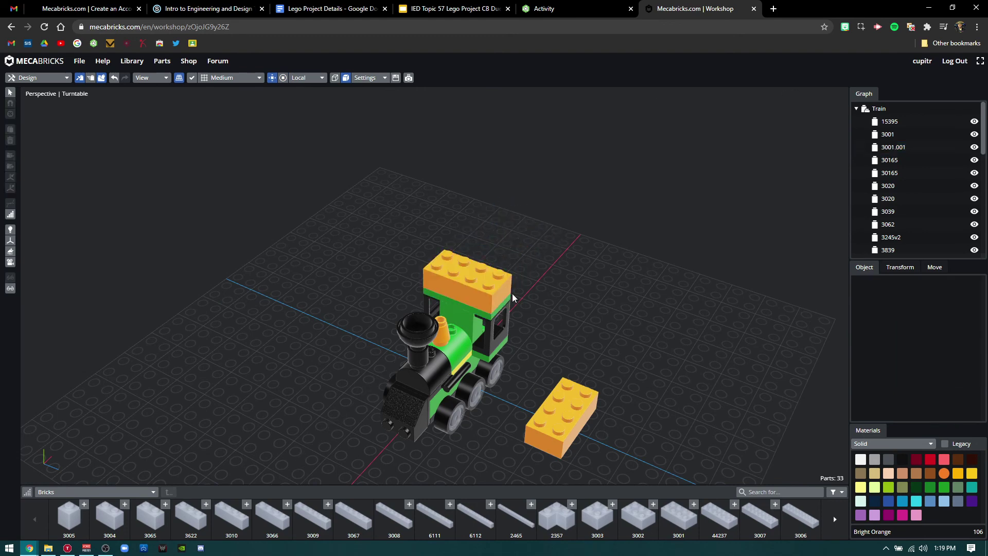
scroll(507, 281, "up", 3)
scroll(634, 393, "down", 3)
right_click_drag(624, 311, 556, 168)
Step: Delete the roof brick and then the loose orange brick on the ground
left_click(541, 157)
key("Delete")
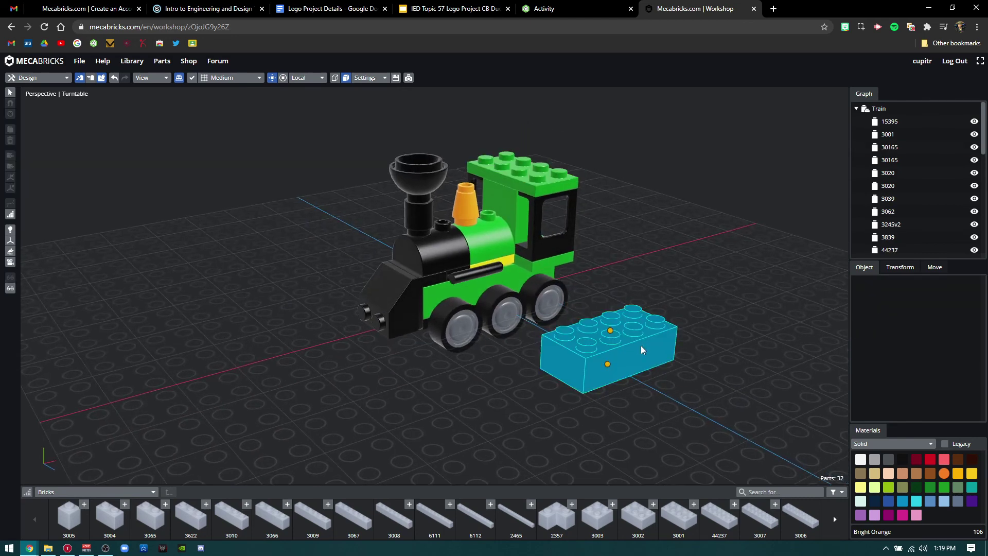
left_click(666, 349)
left_click(738, 289)
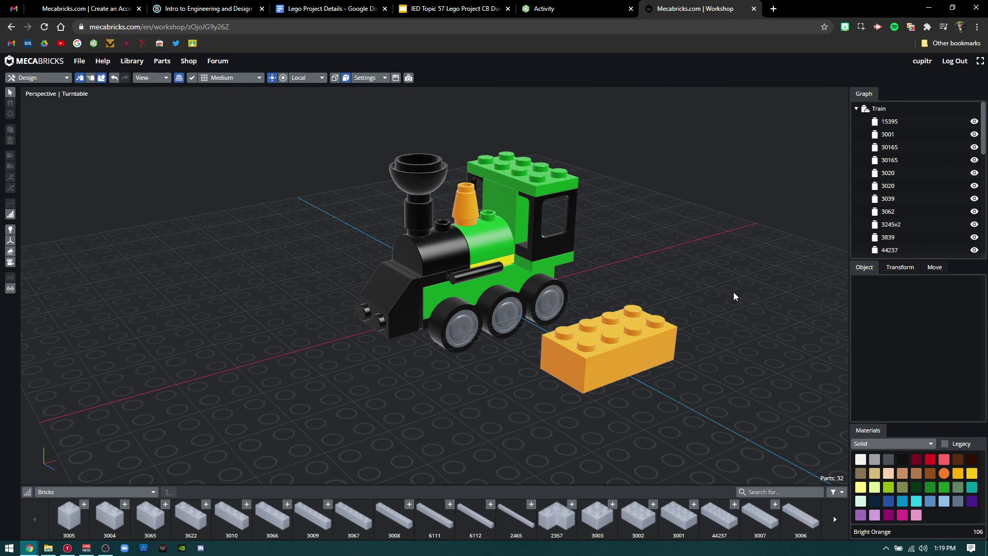
left_click(669, 339)
key("Delete")
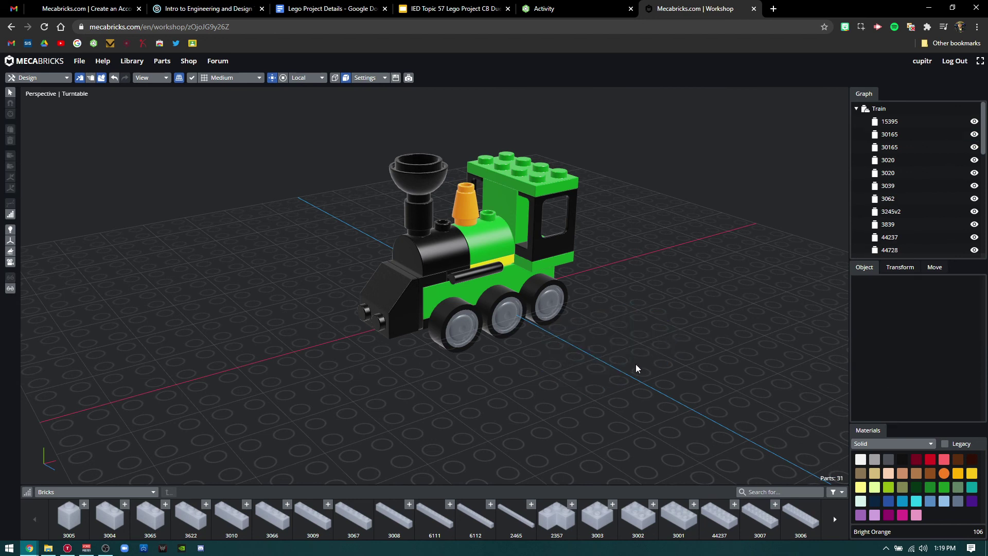
Step: Keep Bricks as the part category and orbit to view the train from the front
left_click(85, 486)
scroll(86, 418, "down", 5)
left_click(335, 400)
right_click_drag(304, 343, 369, 413)
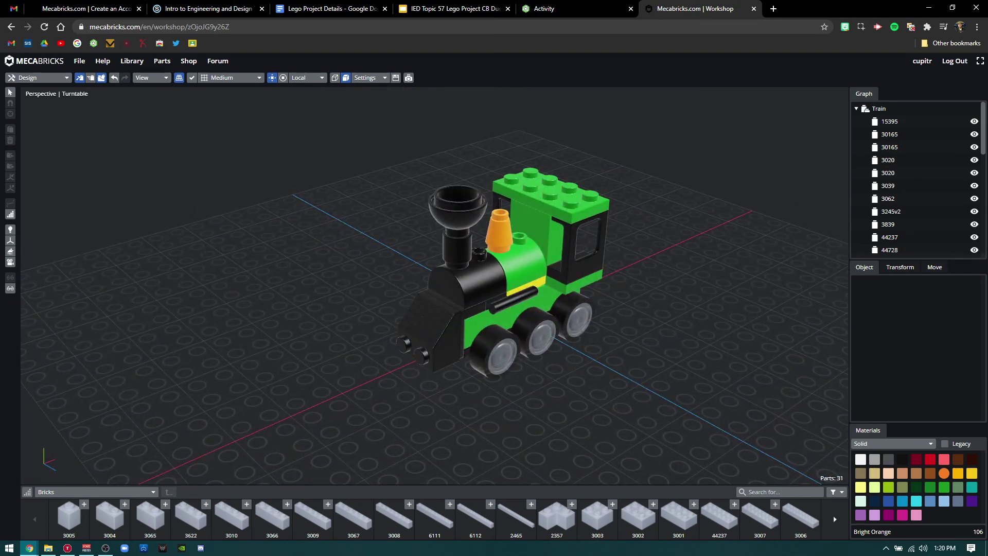